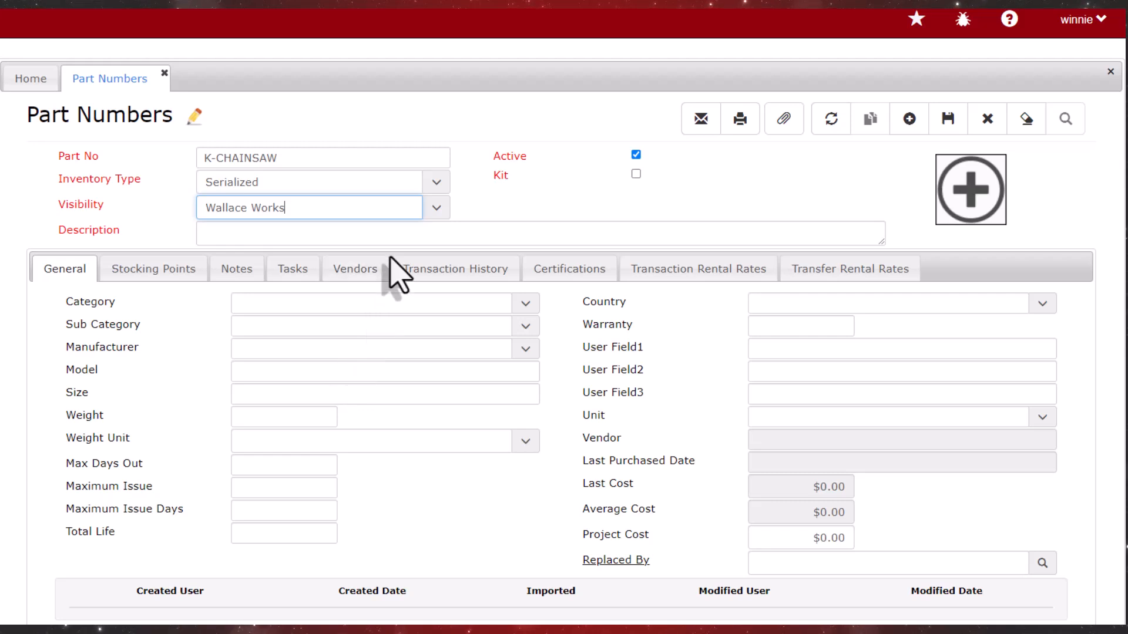
Describe part K-CHAINSAW as "KIT, CHAIN SAW & ACCESSORIES", mark it as a kit and save the part
left_click(395, 235)
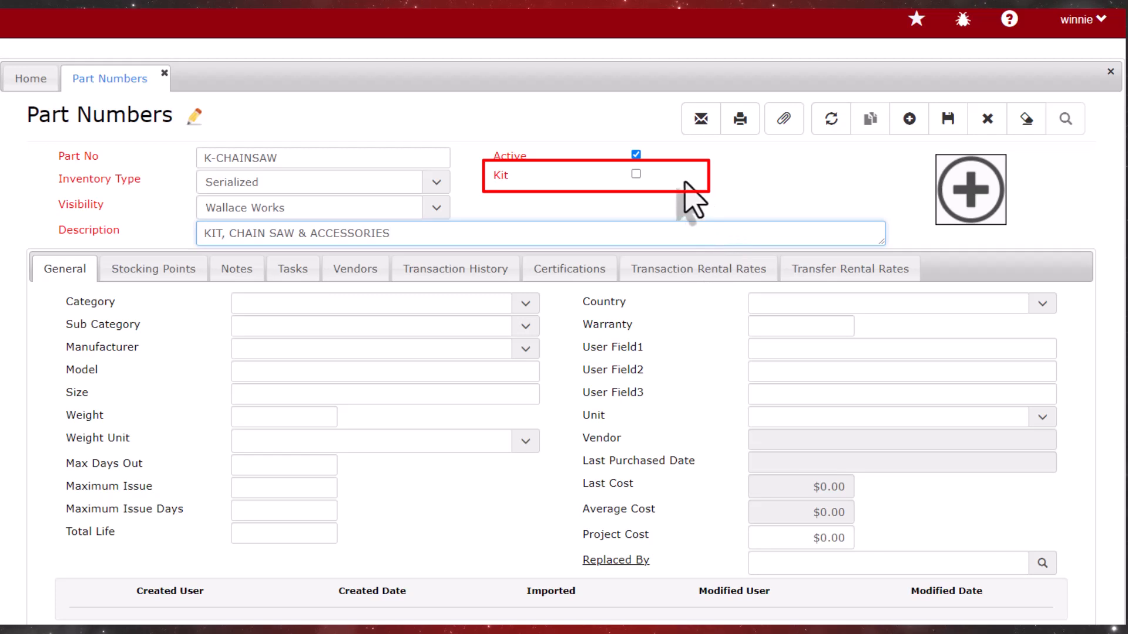
left_click(636, 173)
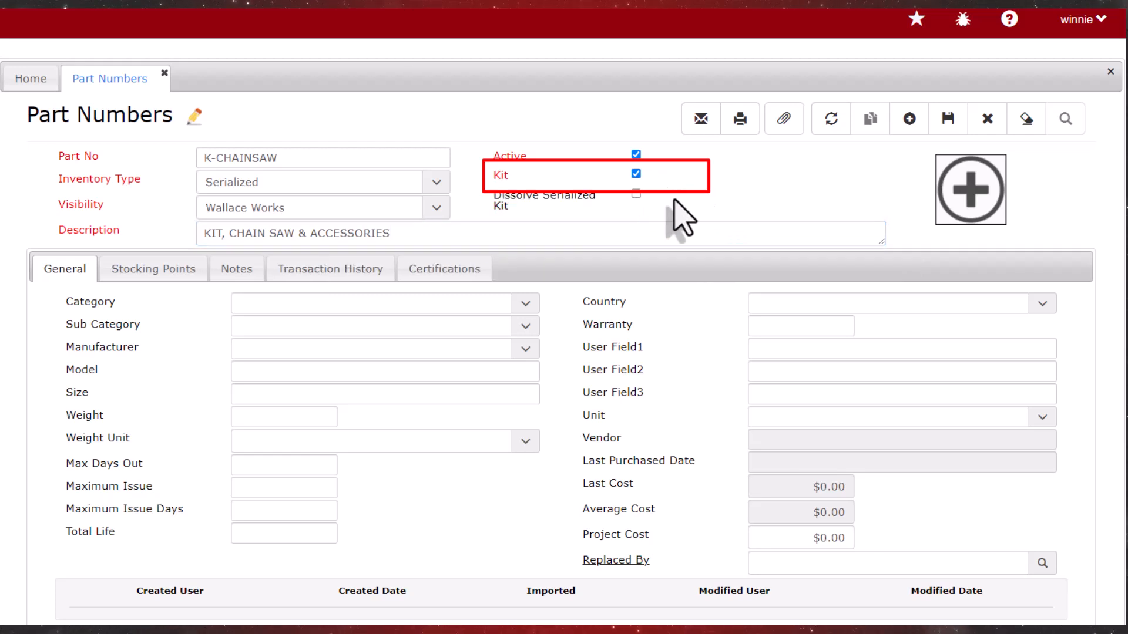
left_click(953, 129)
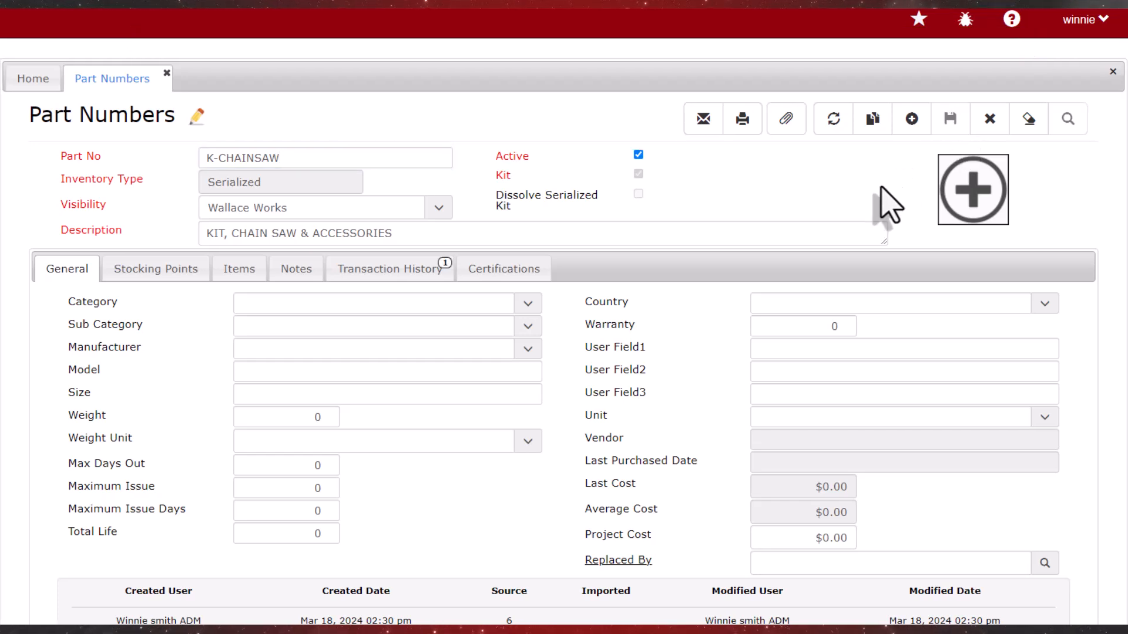
Start a new serialized item for the K-CHAINSAW part with primary ID 78004, status In Stock and stocking point Main
left_click(242, 272)
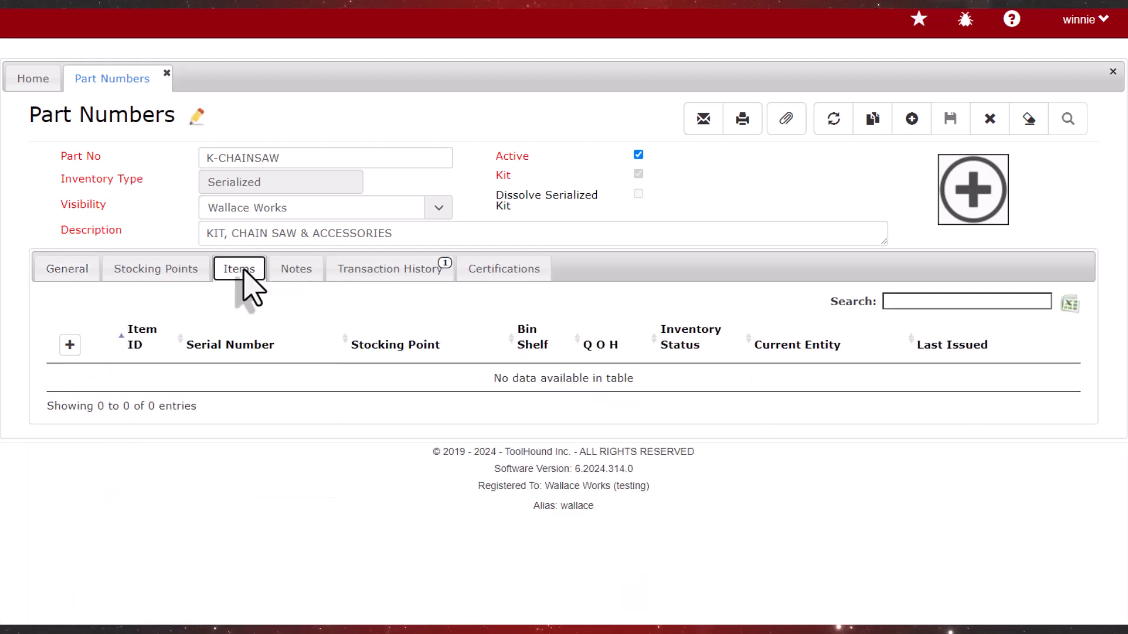
left_click(69, 346)
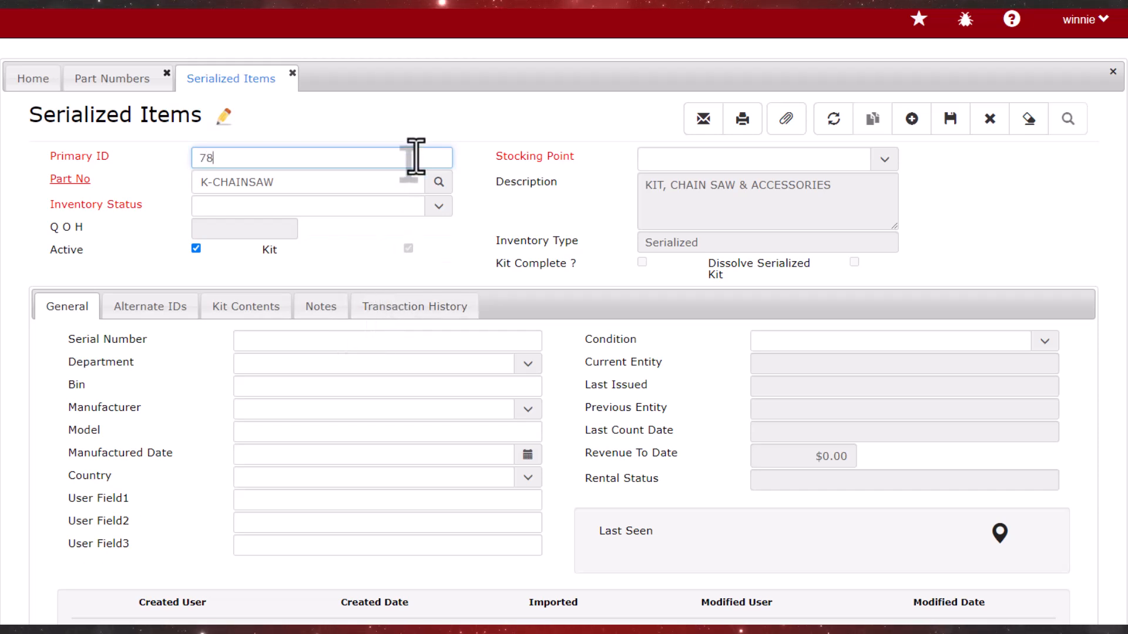
type("4")
key("Tab")
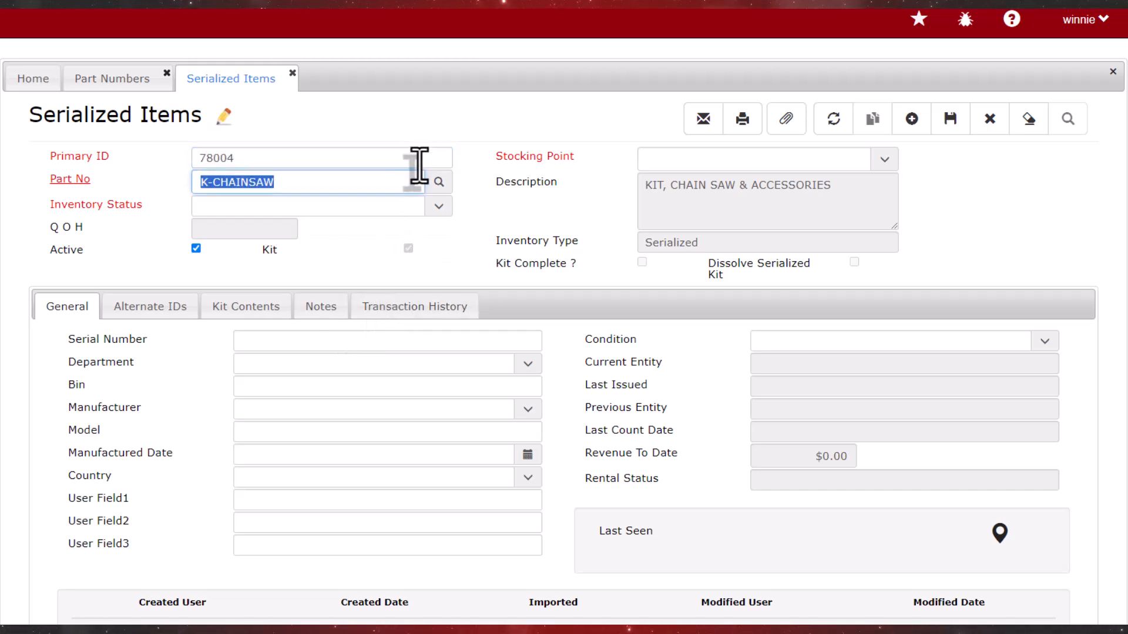
left_click(437, 206)
left_click(388, 222)
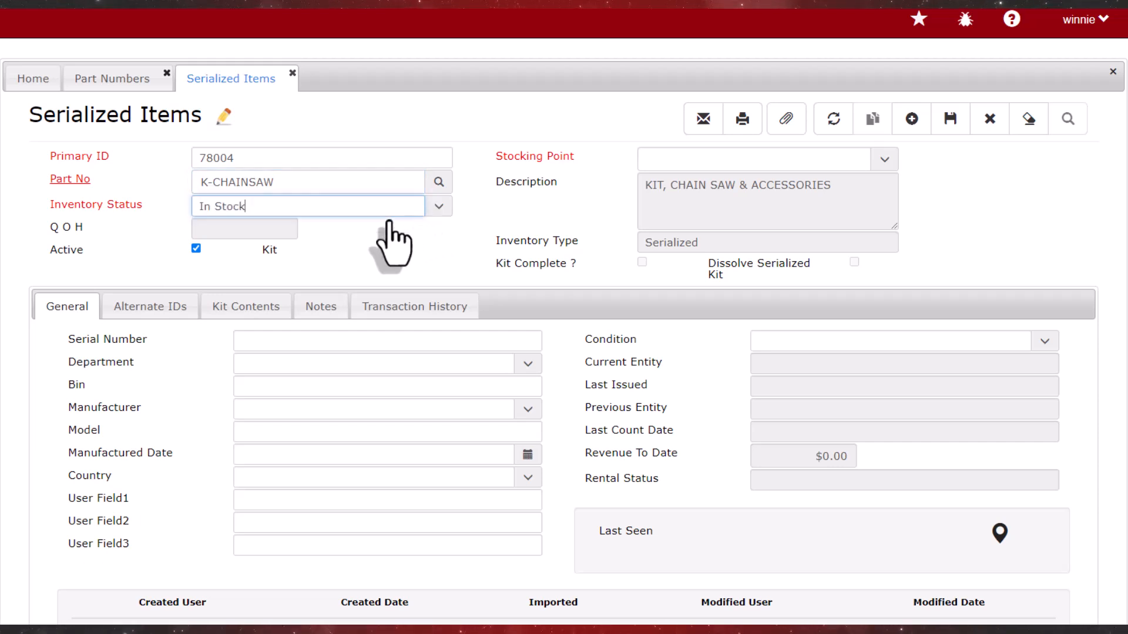
left_click(882, 164)
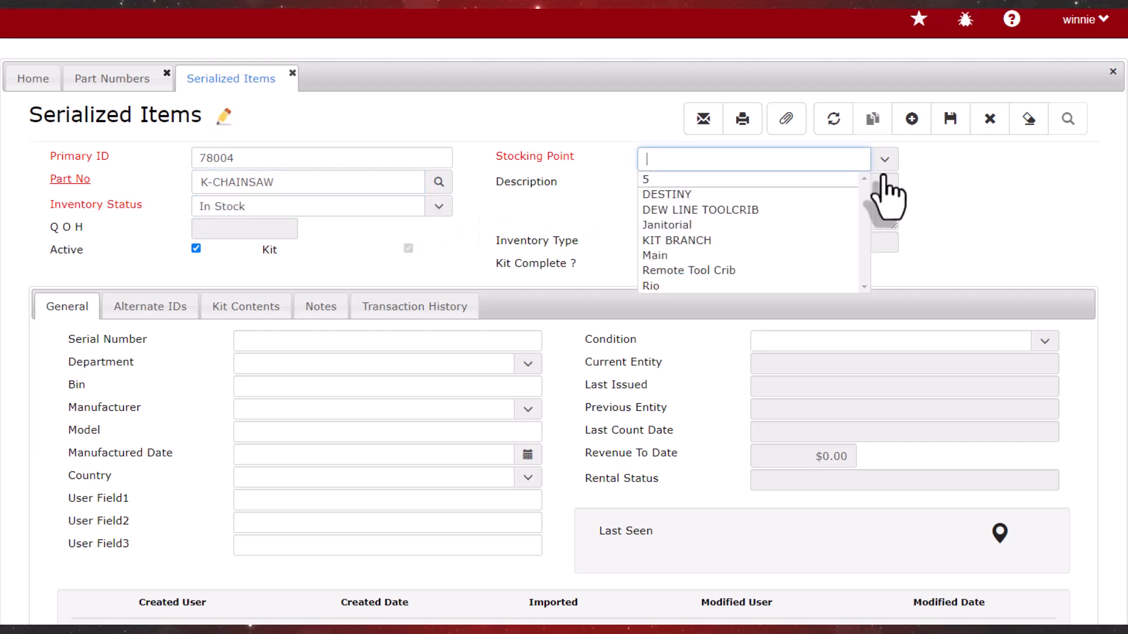
left_click(728, 256)
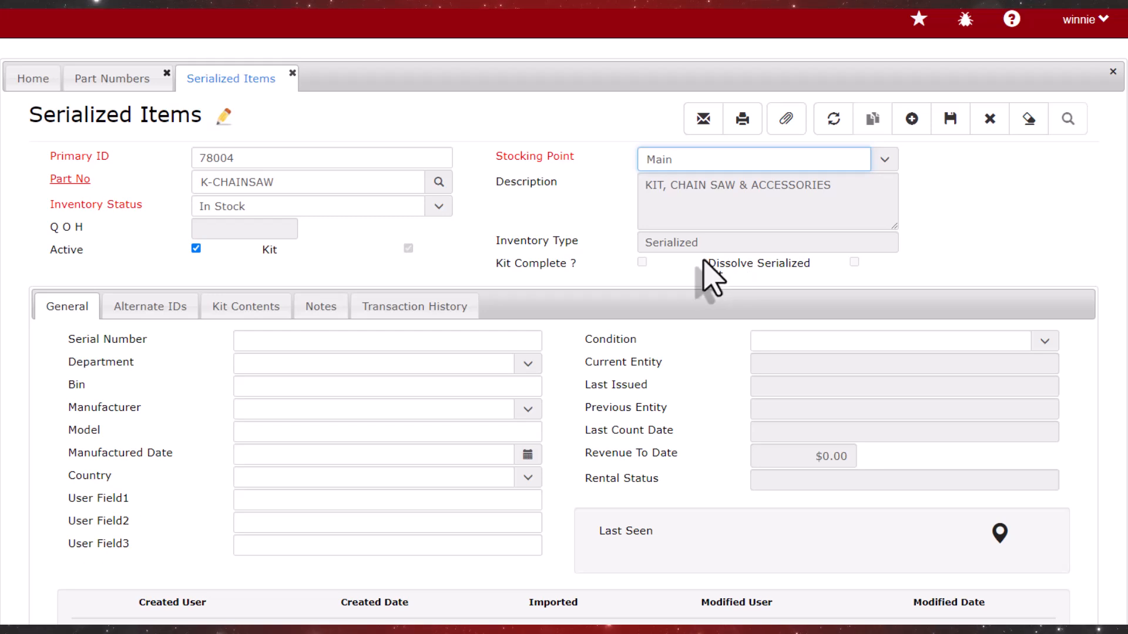
Add the 16-inch chain saw, item 22214, to the kit contents with quantity 1
left_click(279, 315)
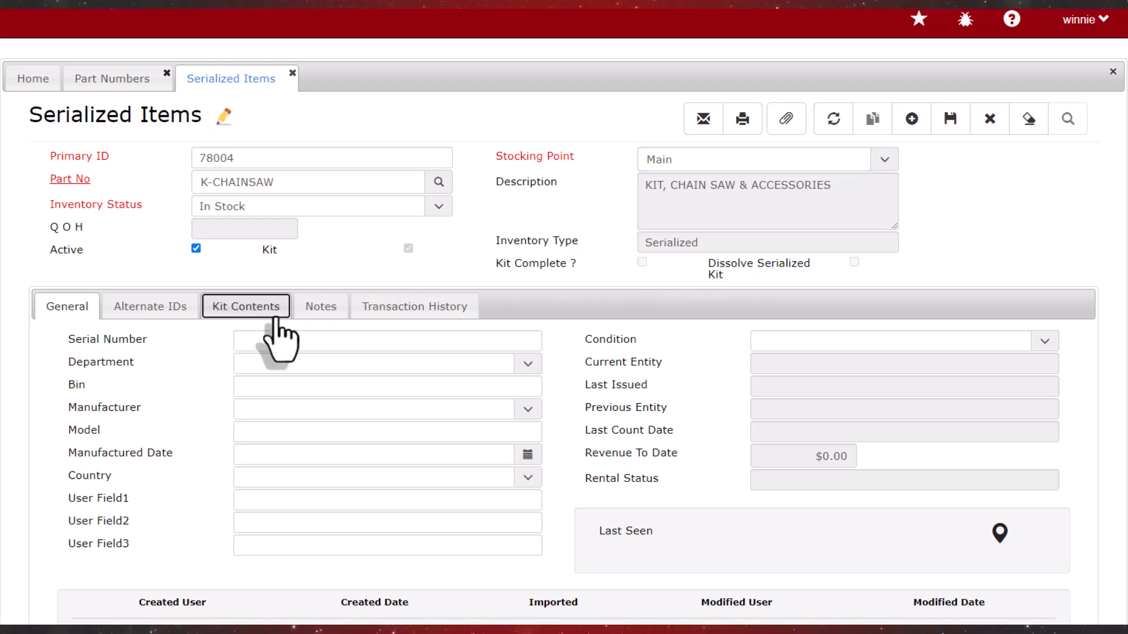
left_click(305, 351)
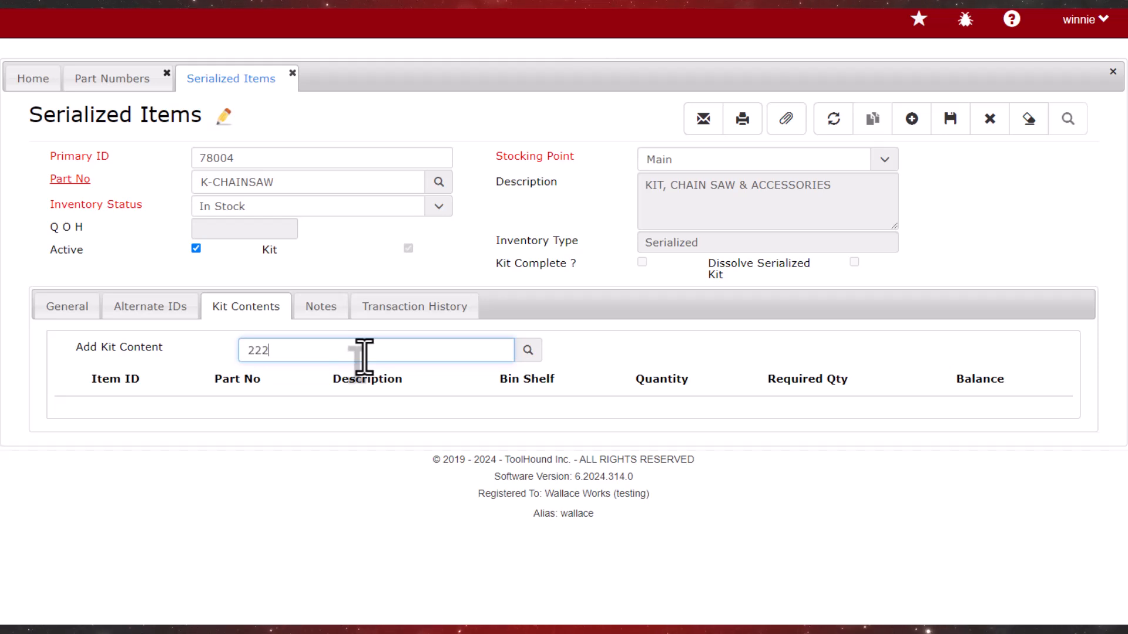
key("Return")
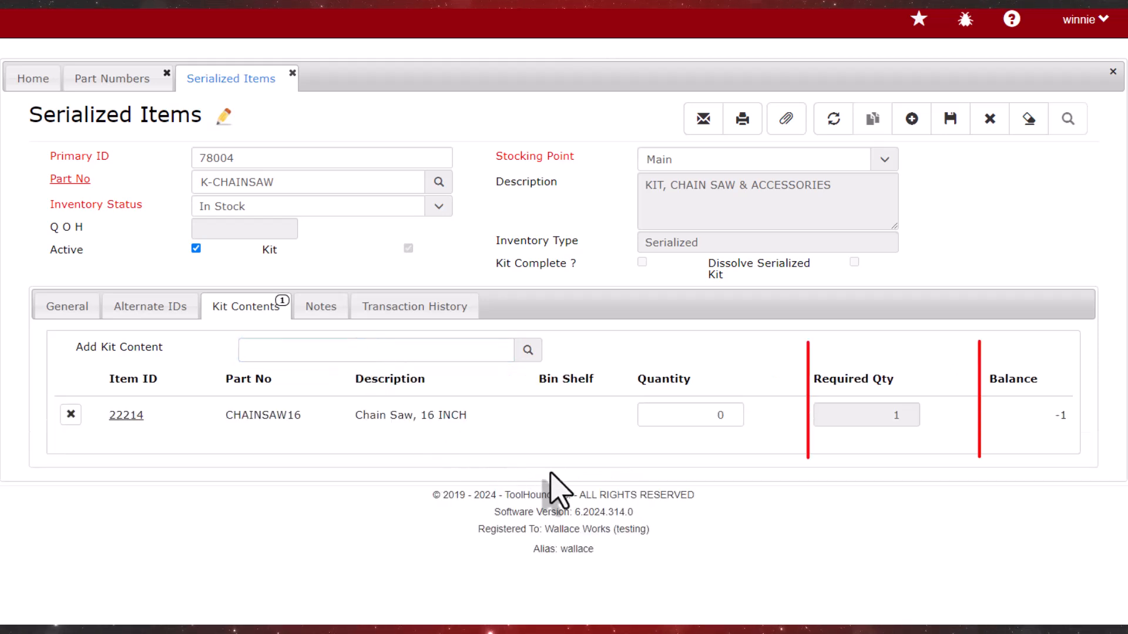
left_click(729, 413)
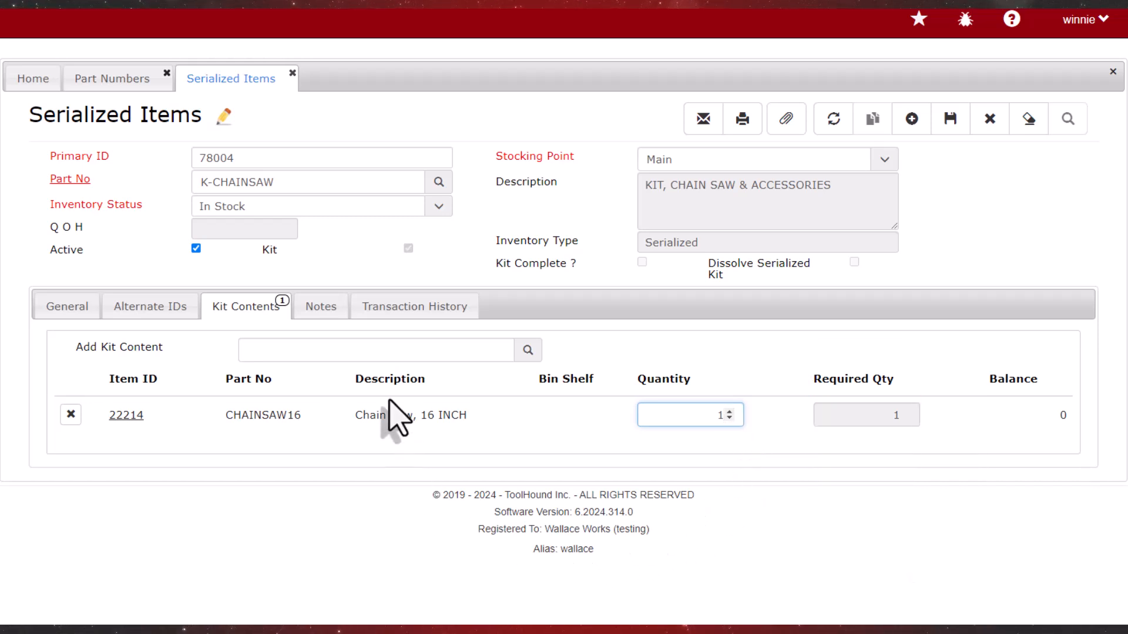
Add the chainsaw scabbard, item 45075, to the kit contents with quantity 1
left_click(368, 353)
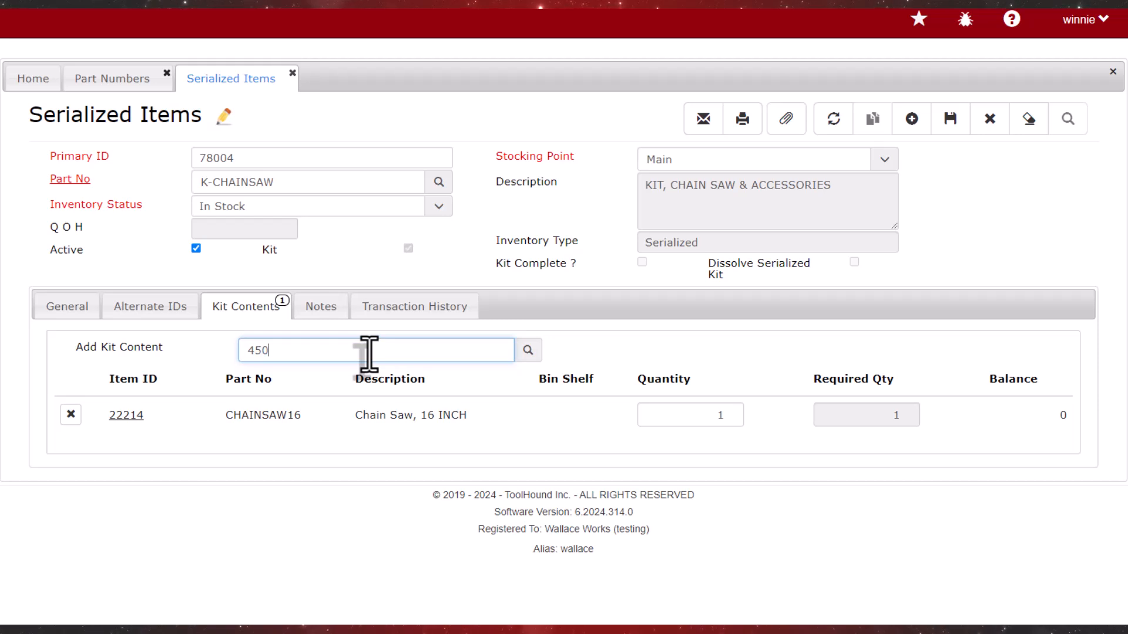
key("Return")
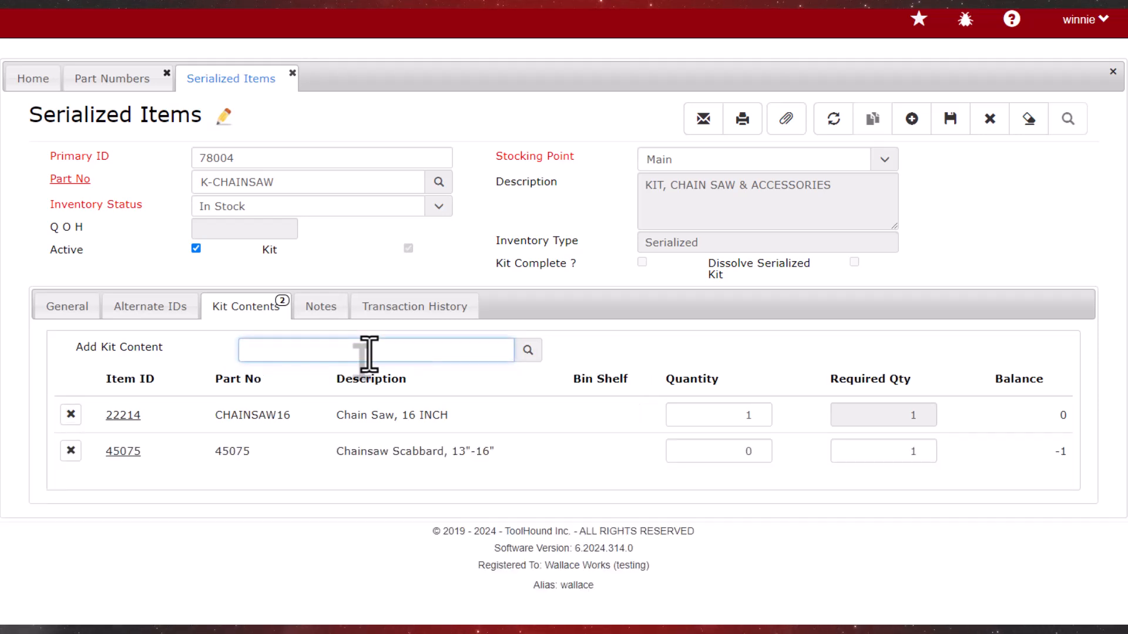
left_click(758, 449)
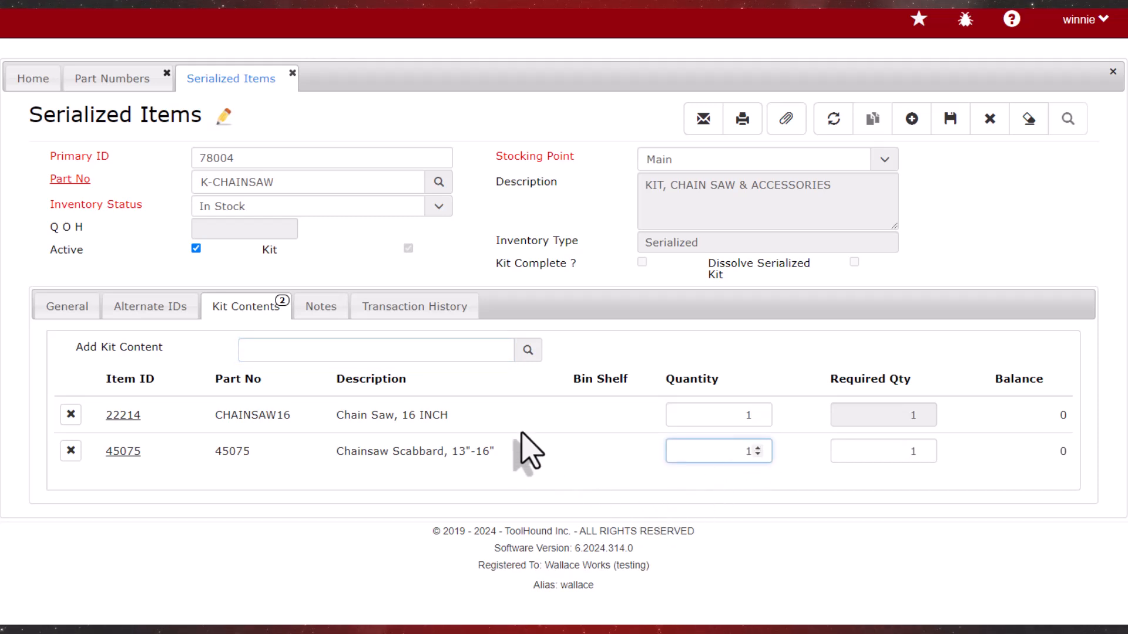
Look up "EAR" items and add the blue corded disposable earplugs, item 911, to the kit with quantity 1
left_click(530, 360)
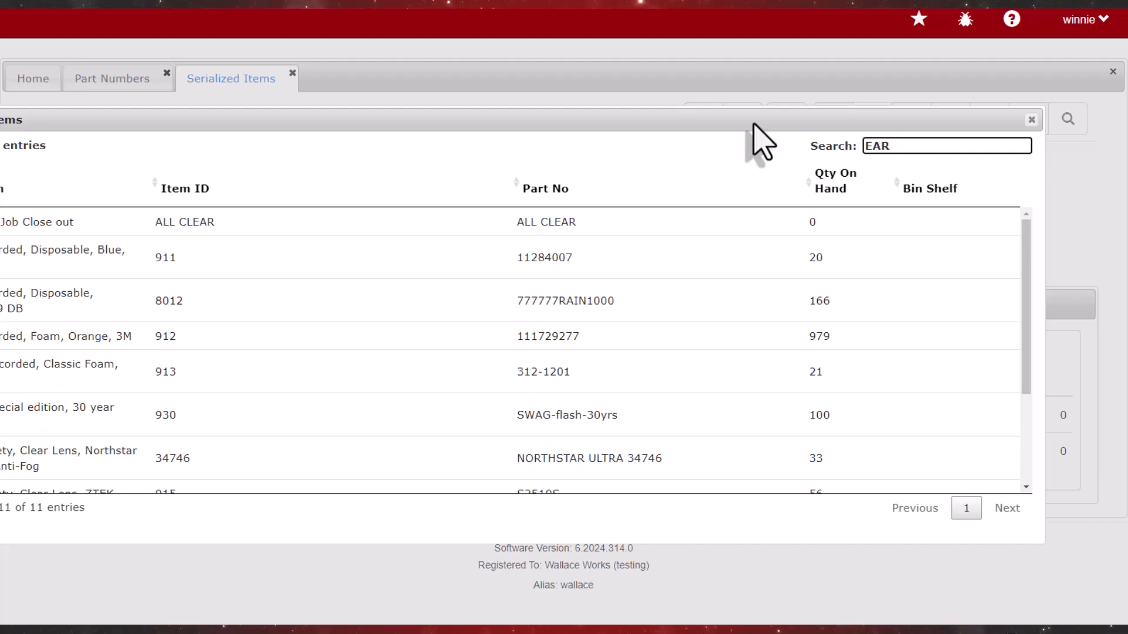
left_click(259, 258)
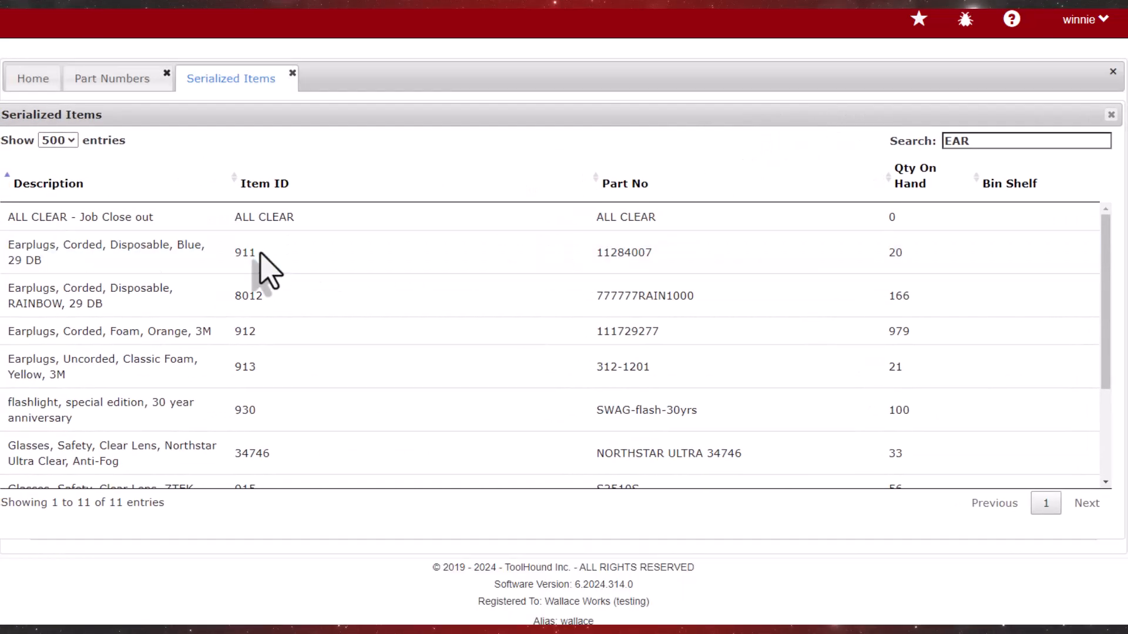
left_click(808, 485)
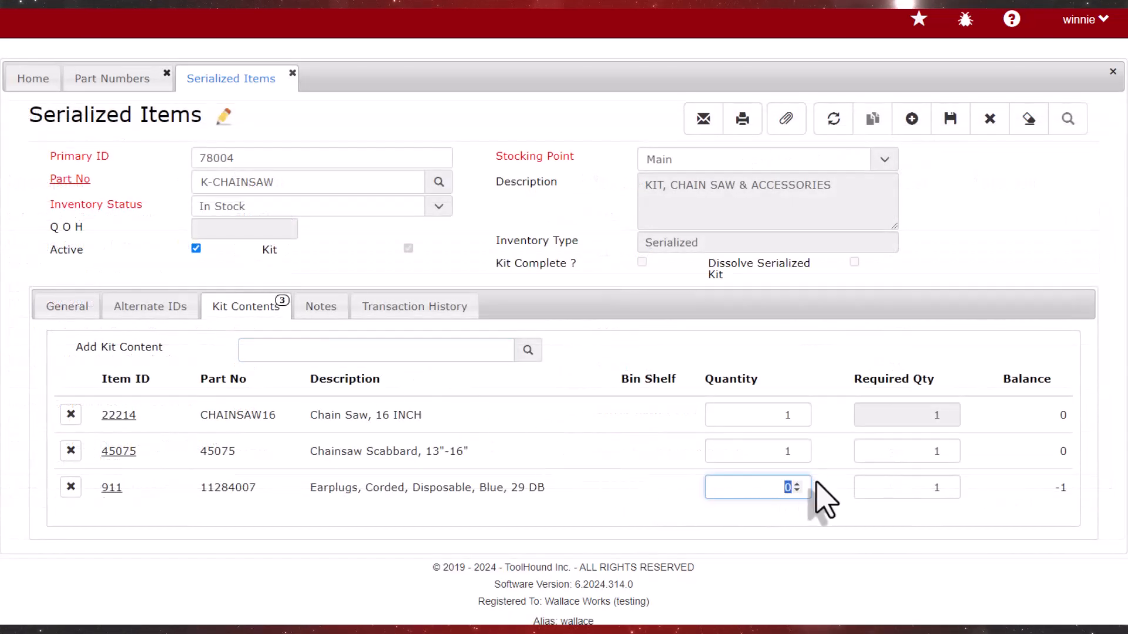
type("1")
key("Tab")
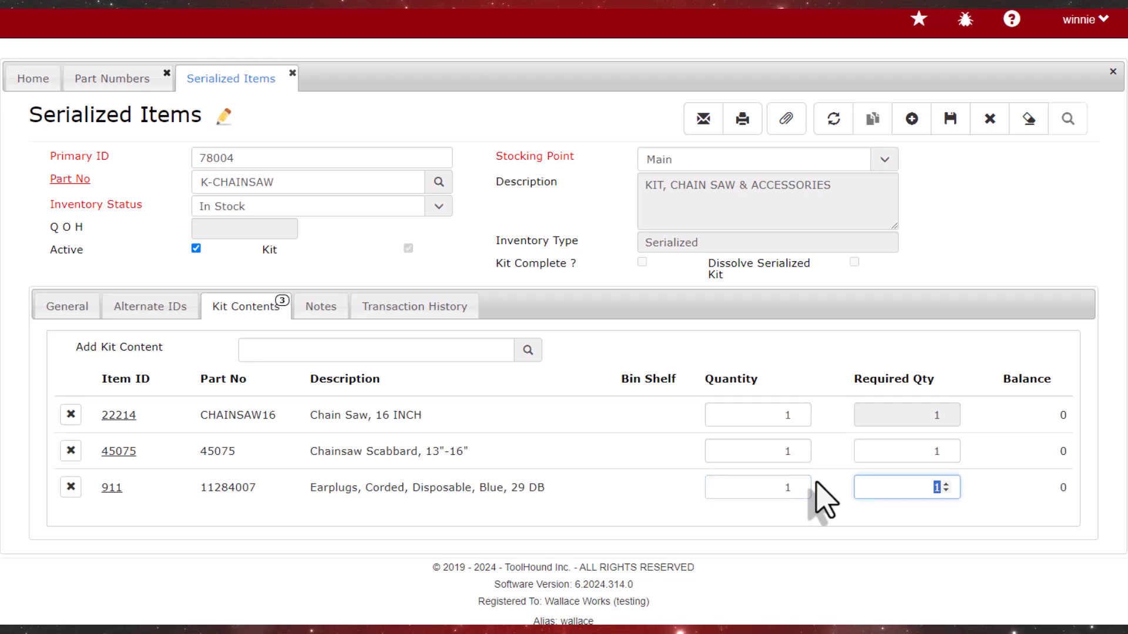
Add the Northstar Ultra Clear safety glasses, item 34746, to the kit contents with quantity 1
left_click(424, 349)
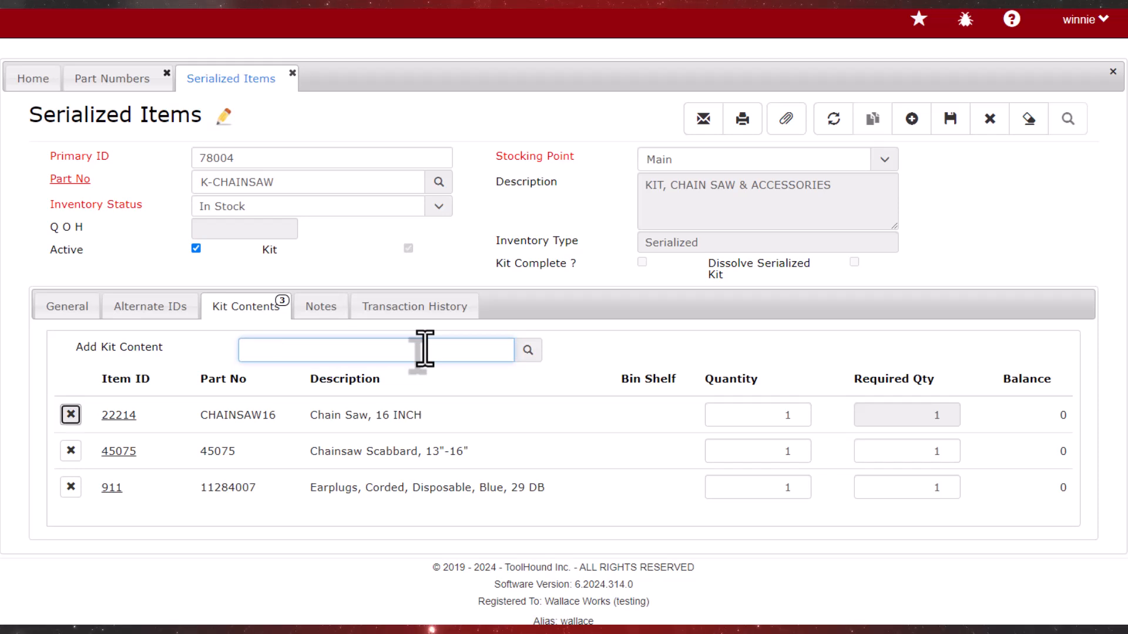
left_click(817, 524)
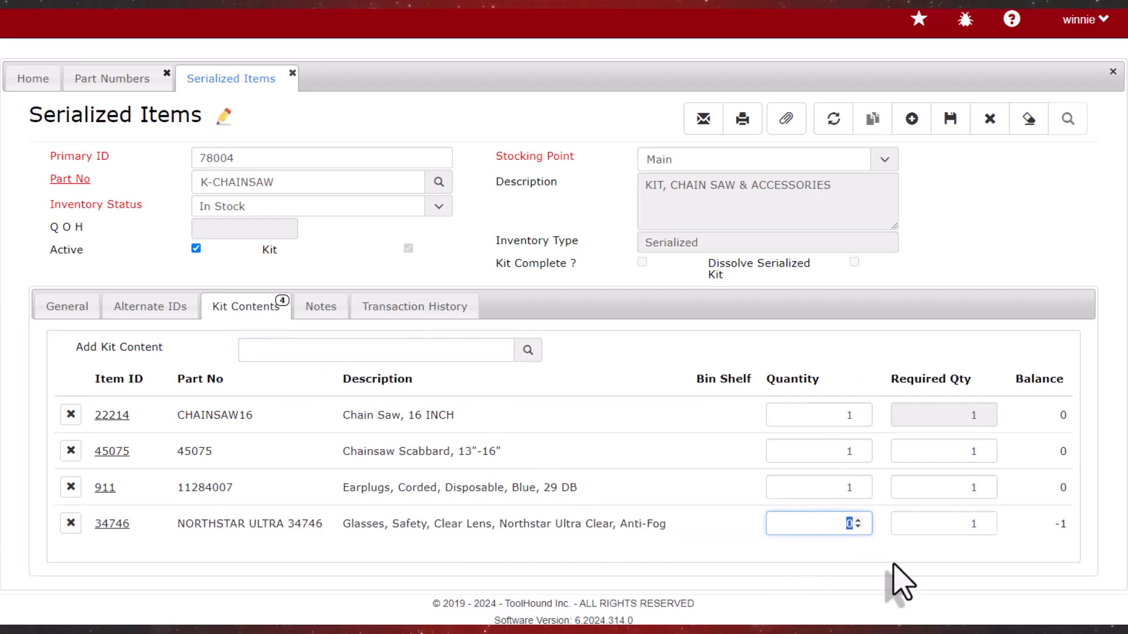
type("1")
key("Tab")
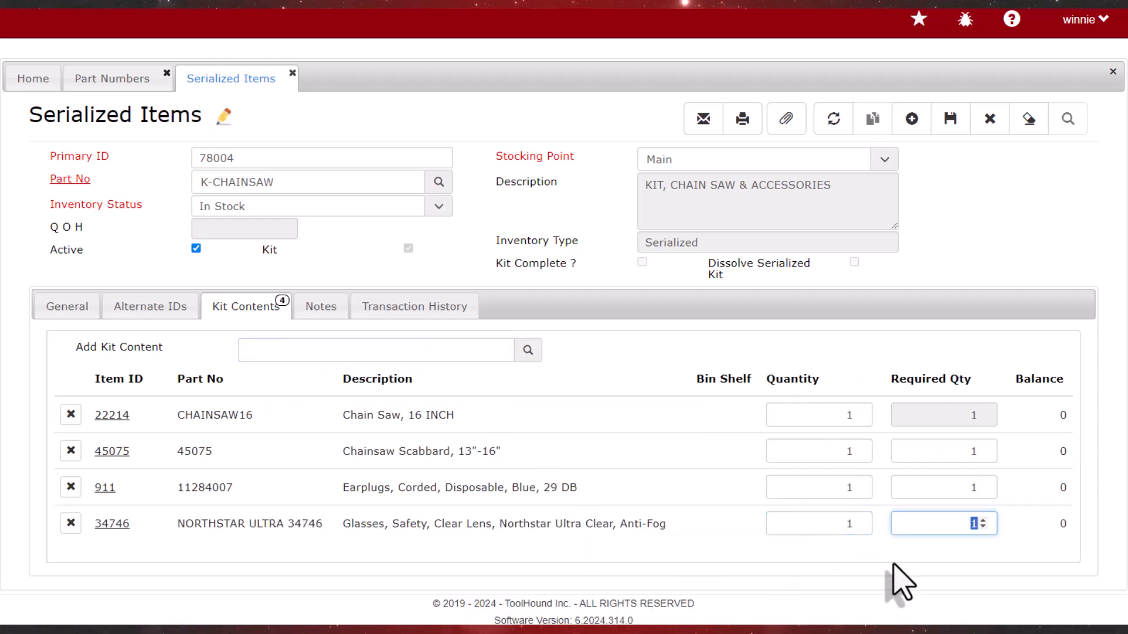
Look up "BUCK", add the leather-bottom tool bucket, item 953, with quantity 1, and save the kit item
left_click(527, 350)
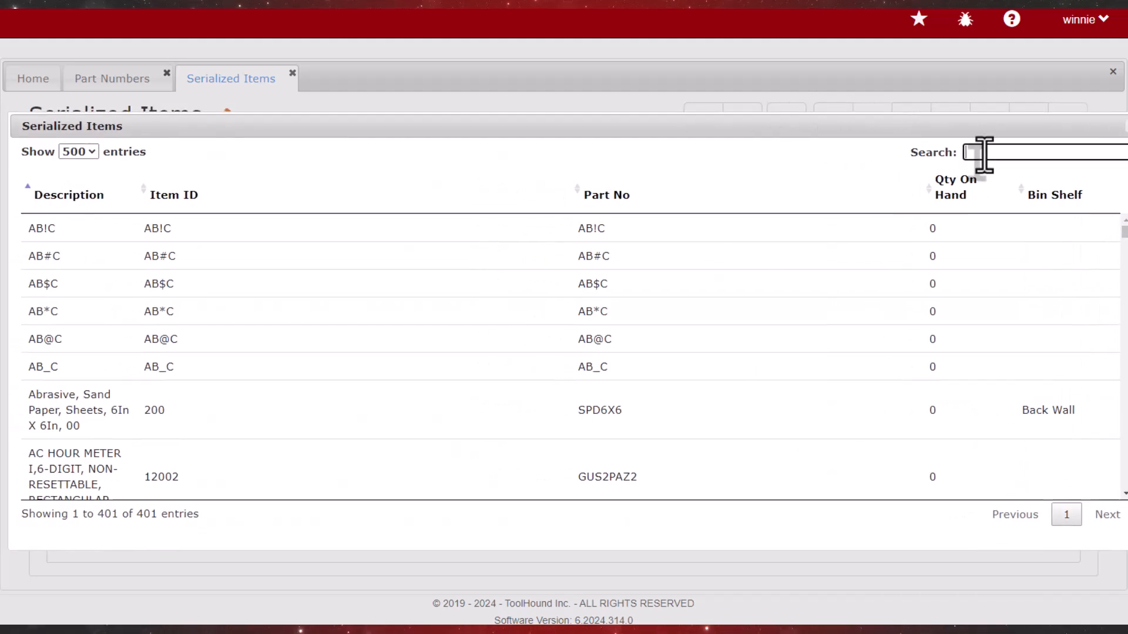
left_click(984, 154)
type("BUCK")
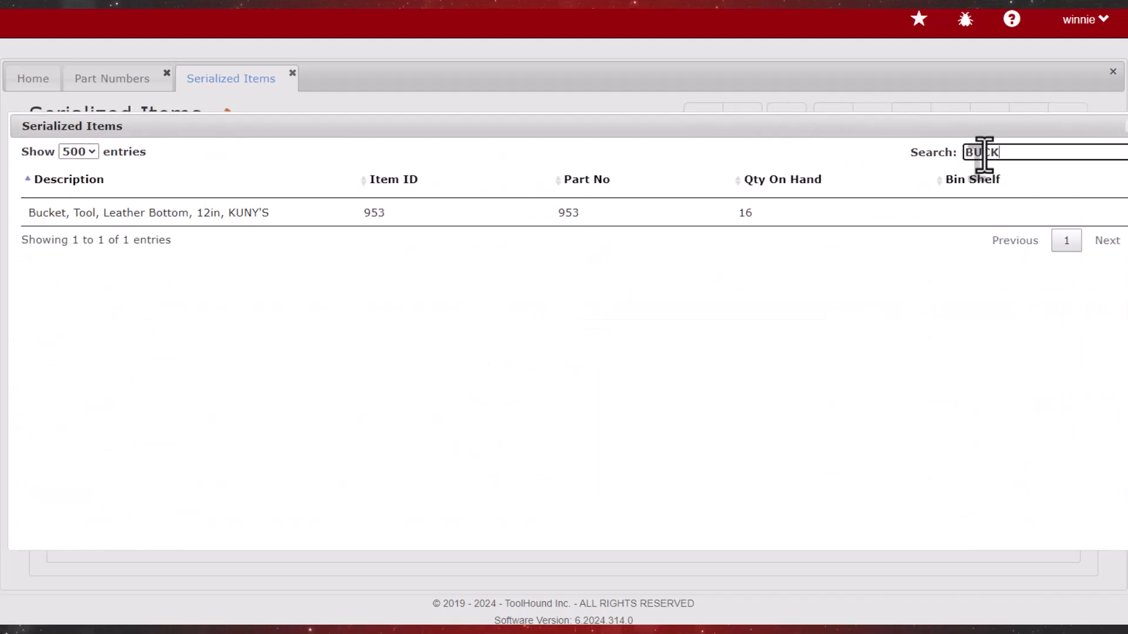
left_click(528, 214)
left_click(802, 559)
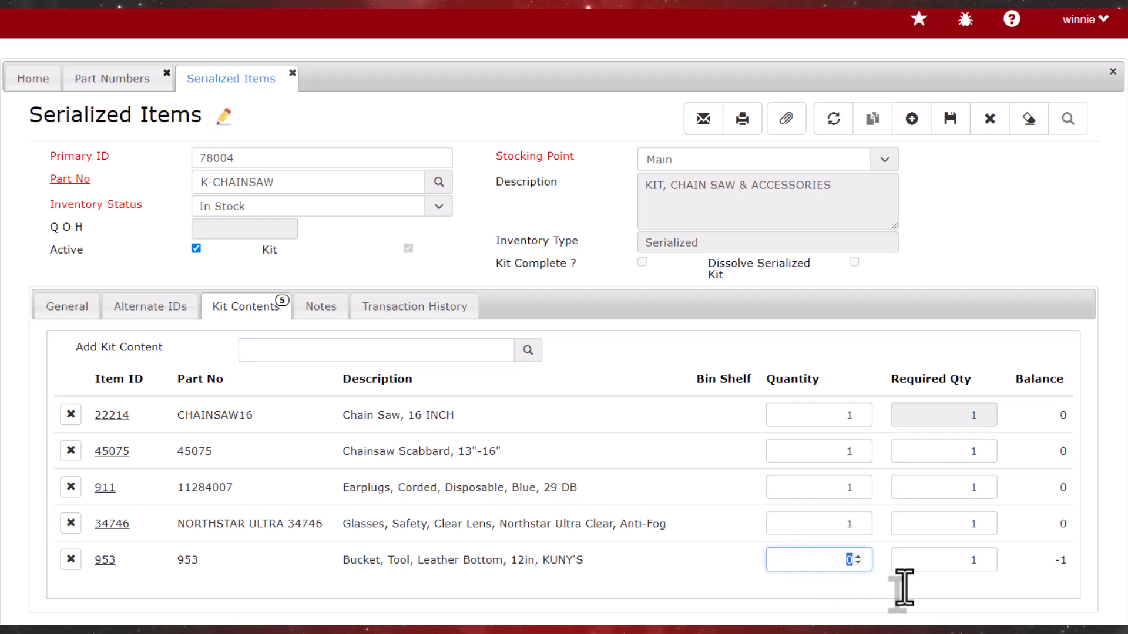
type("1")
key("Tab")
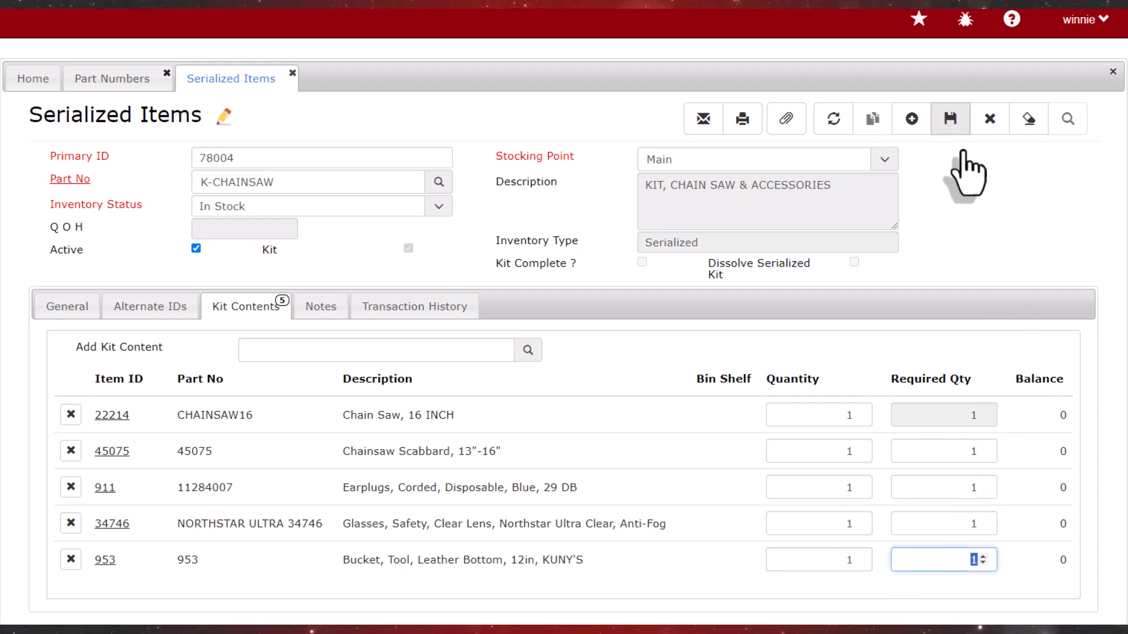
left_click(951, 120)
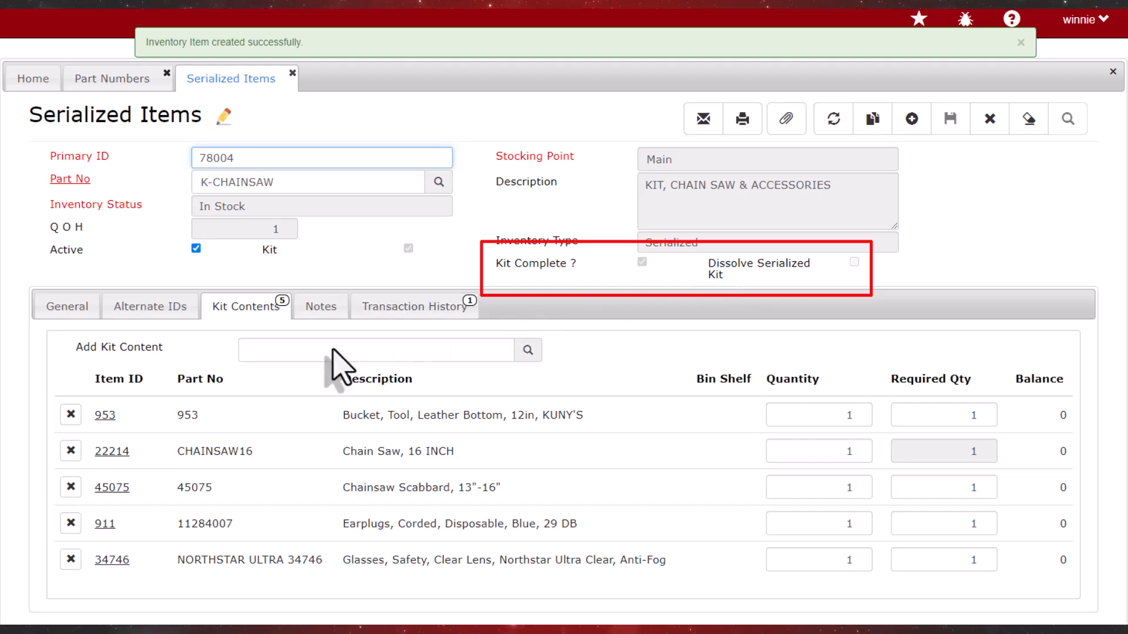
Examine the kit reference on chain saw item 22214, close its record and open the part record of bucket 953
left_click(113, 452)
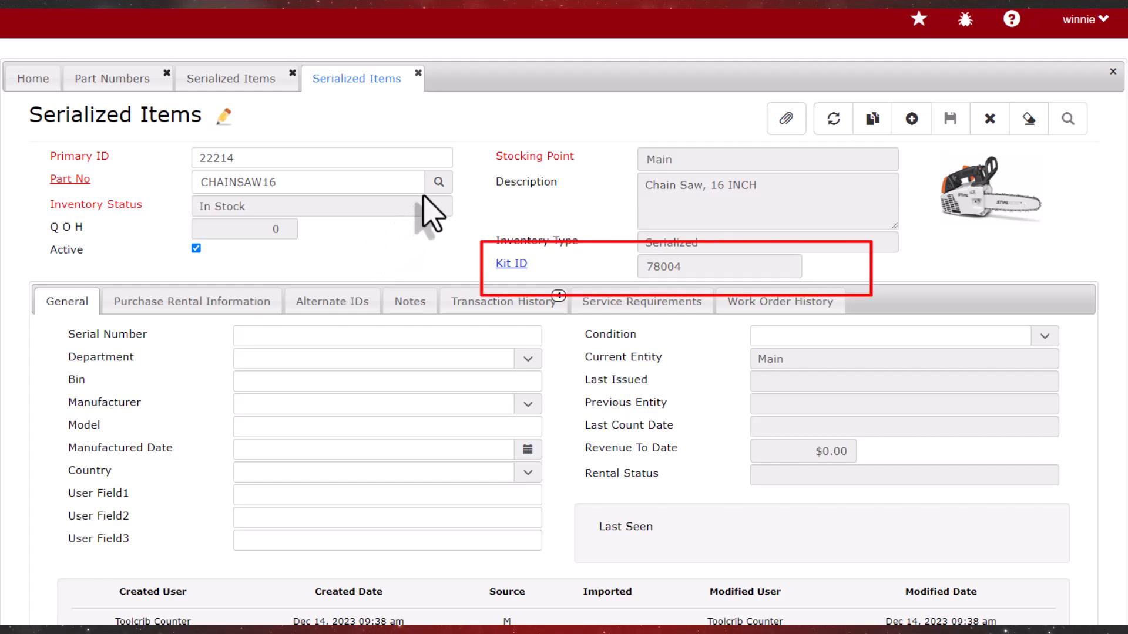
left_click(418, 74)
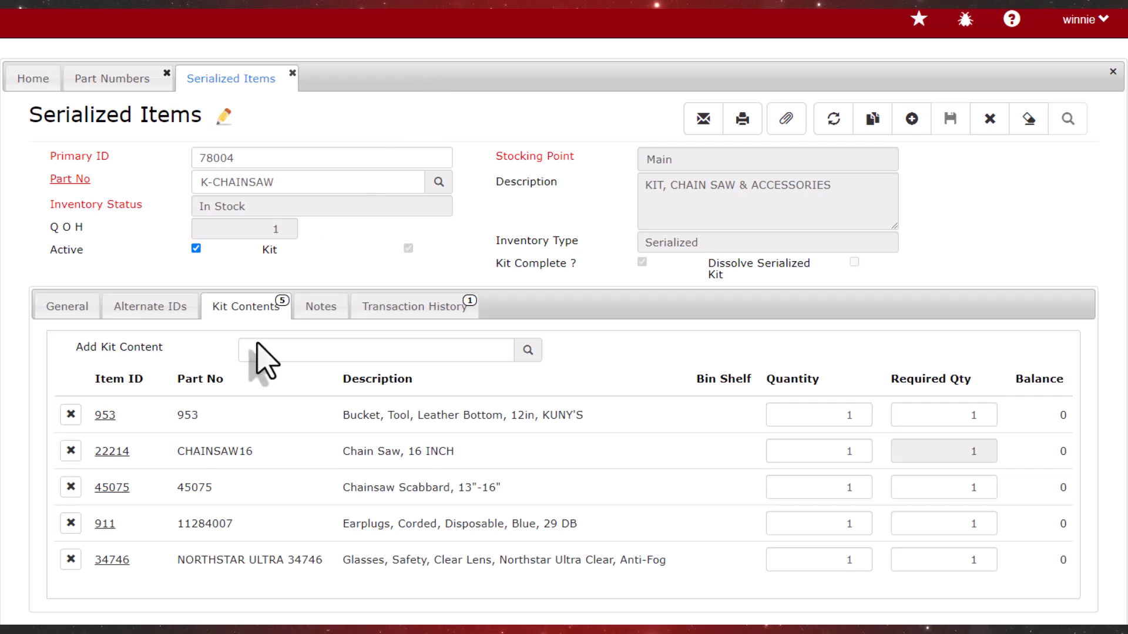
left_click(108, 418)
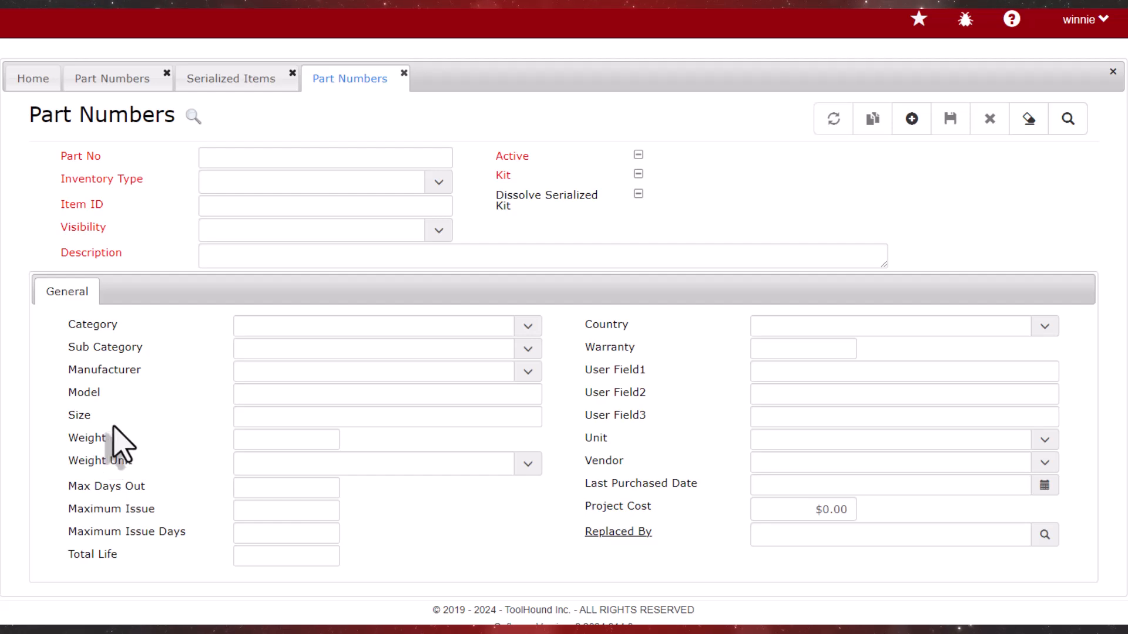
left_click(179, 303)
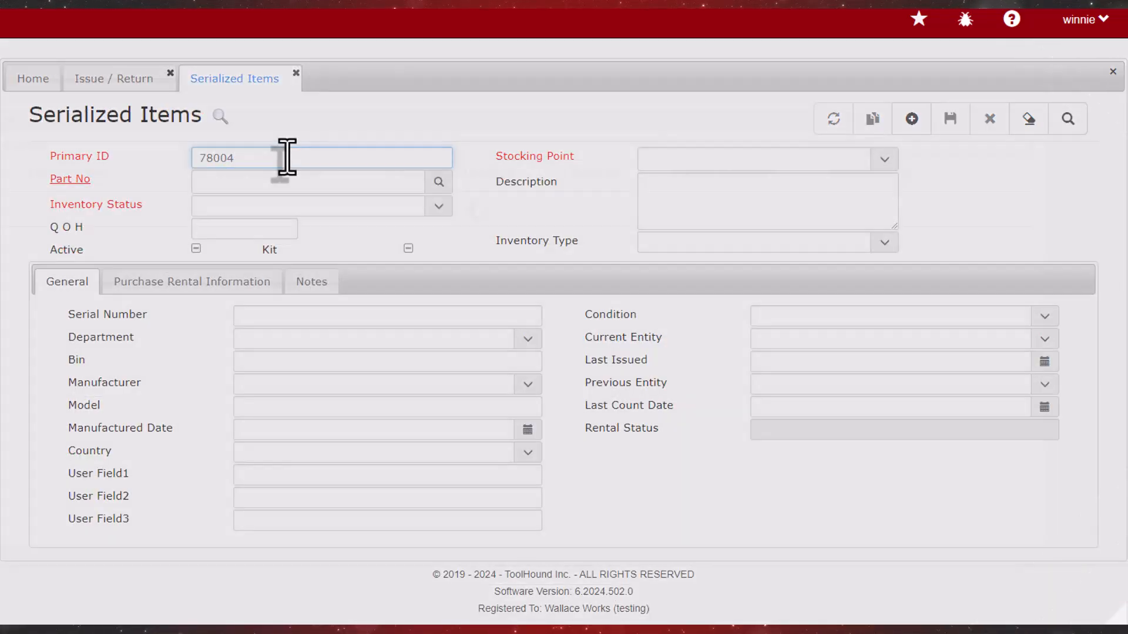
Retrieve serialized item 78004 and set the quantity of earplugs item 911 in its kit contents to 1
key("Return")
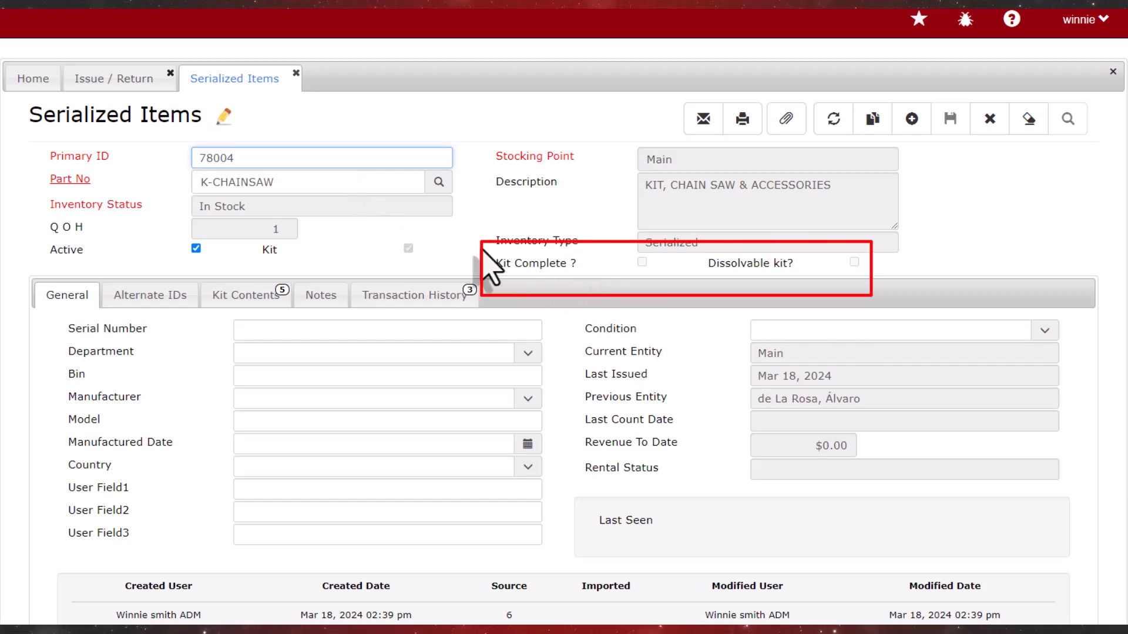
left_click(238, 297)
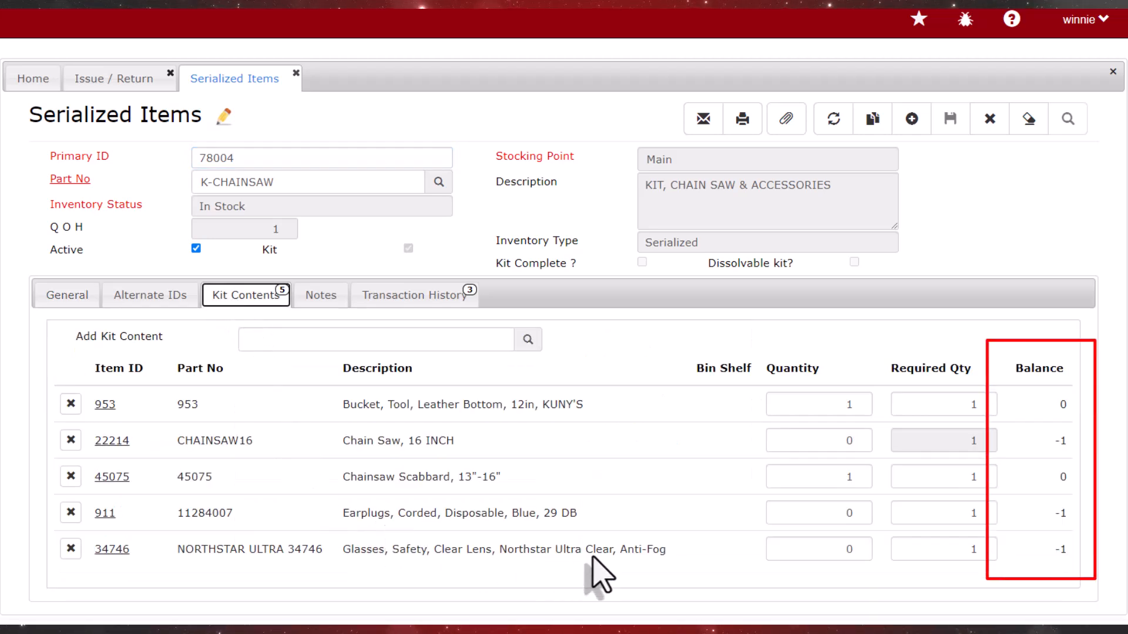
left_click(868, 513)
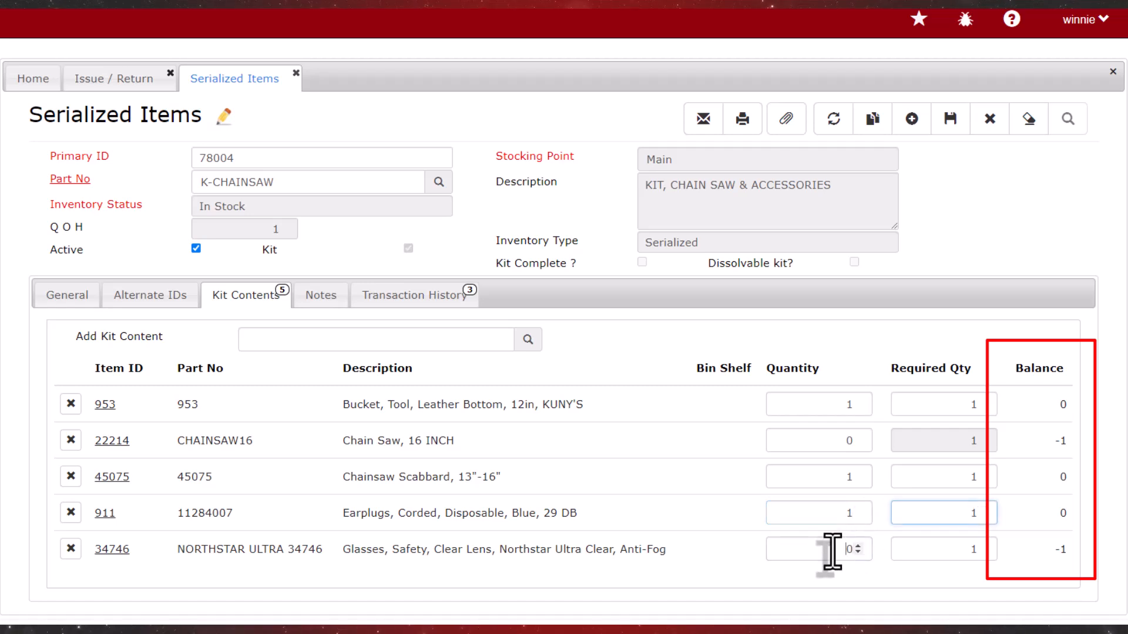
Set the quantity of the Northstar Ultra Clear safety glasses, item 34746, in the kit contents to 1
left_click(851, 549)
type("1")
key("Tab")
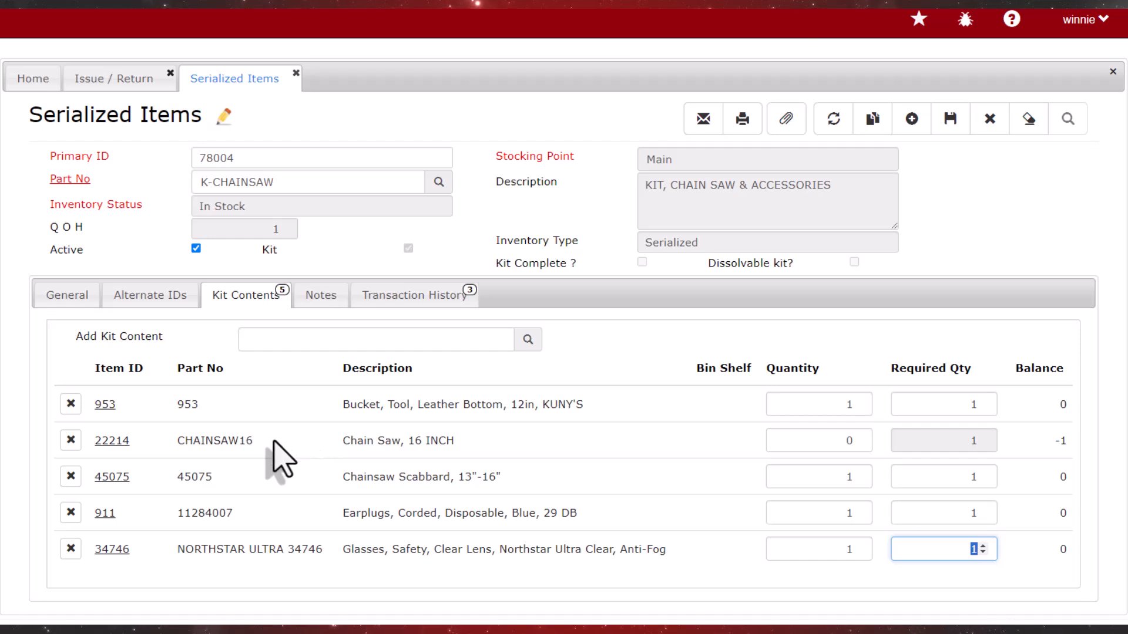
Check the record of chain saw item 22214 and delete that item from the contents of kit 78004
left_click(112, 441)
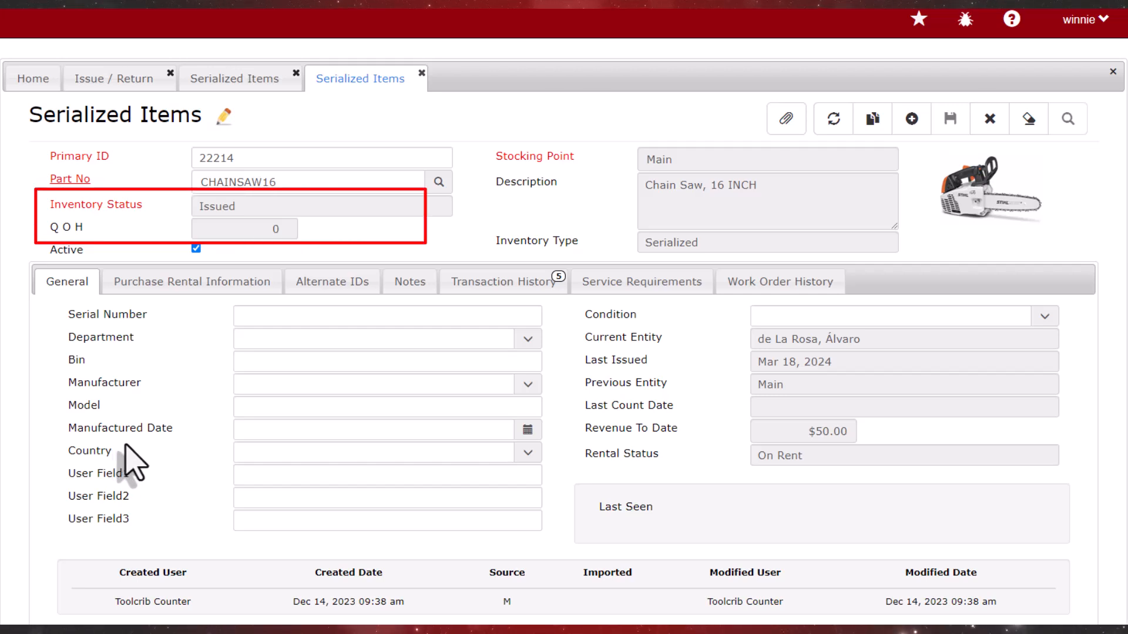
left_click(210, 87)
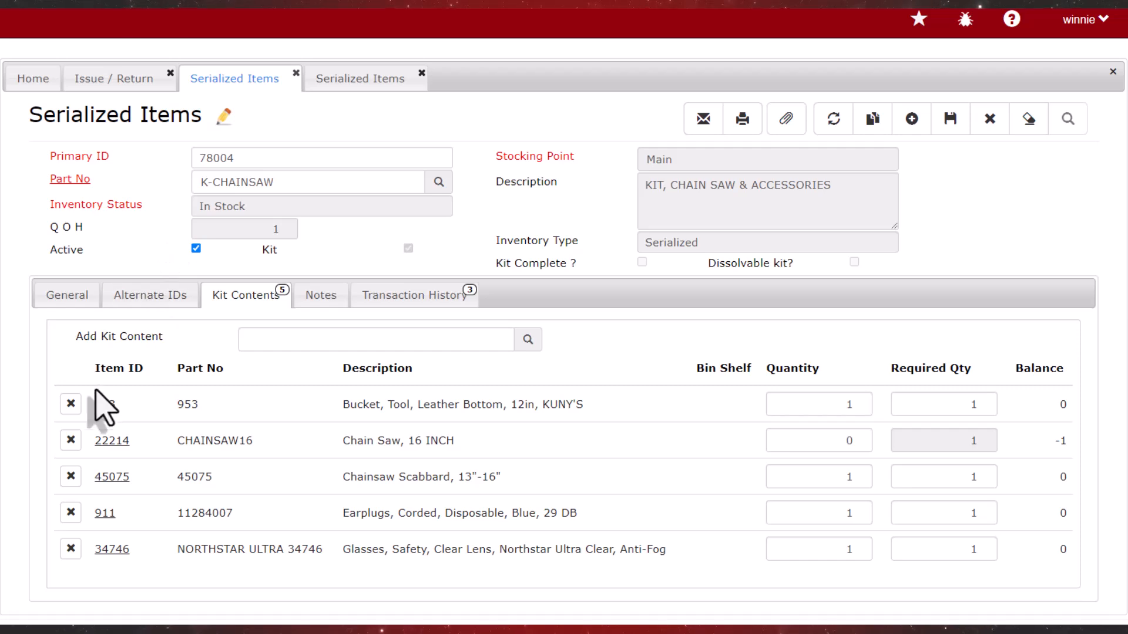
left_click(71, 440)
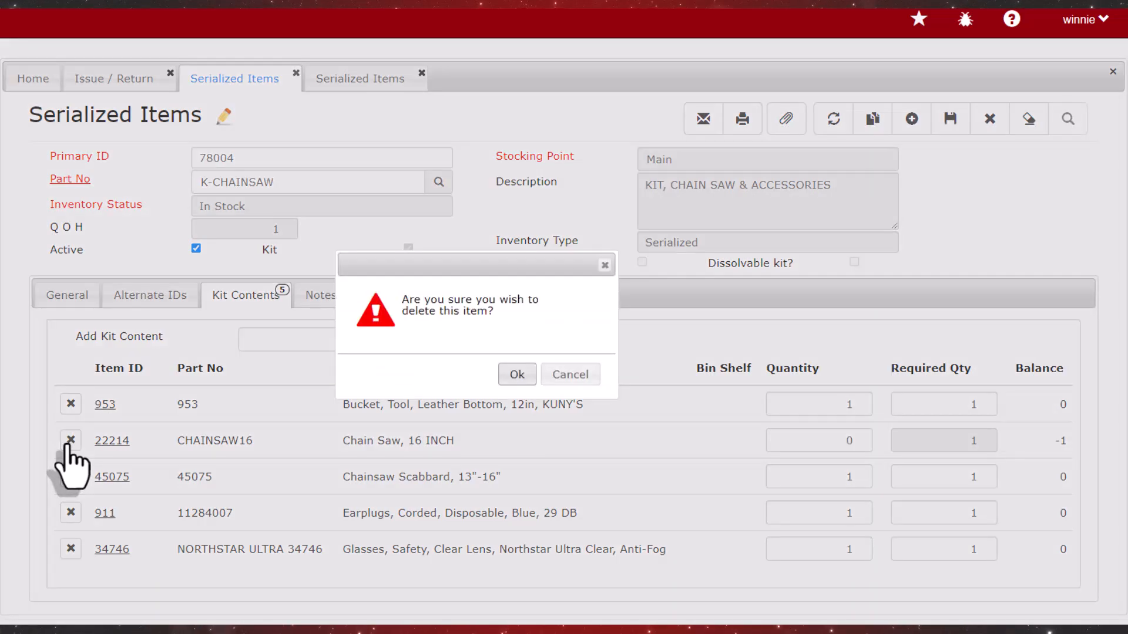
left_click(512, 376)
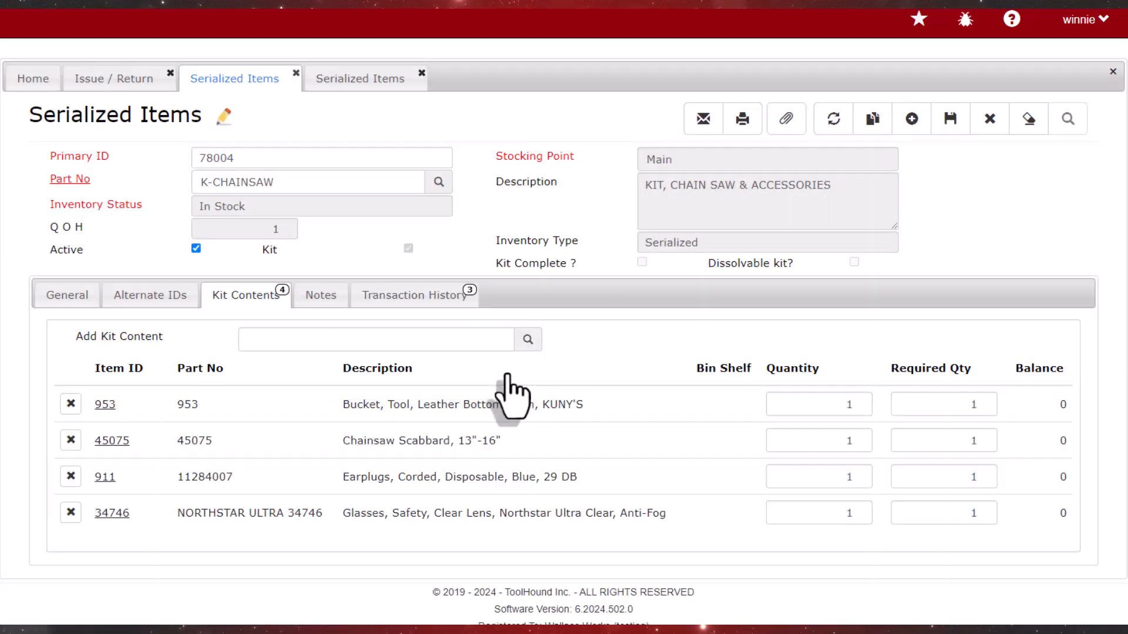
Add chain saw item 20178 to the kit contents with quantity 1 and save the kit item
left_click(447, 342)
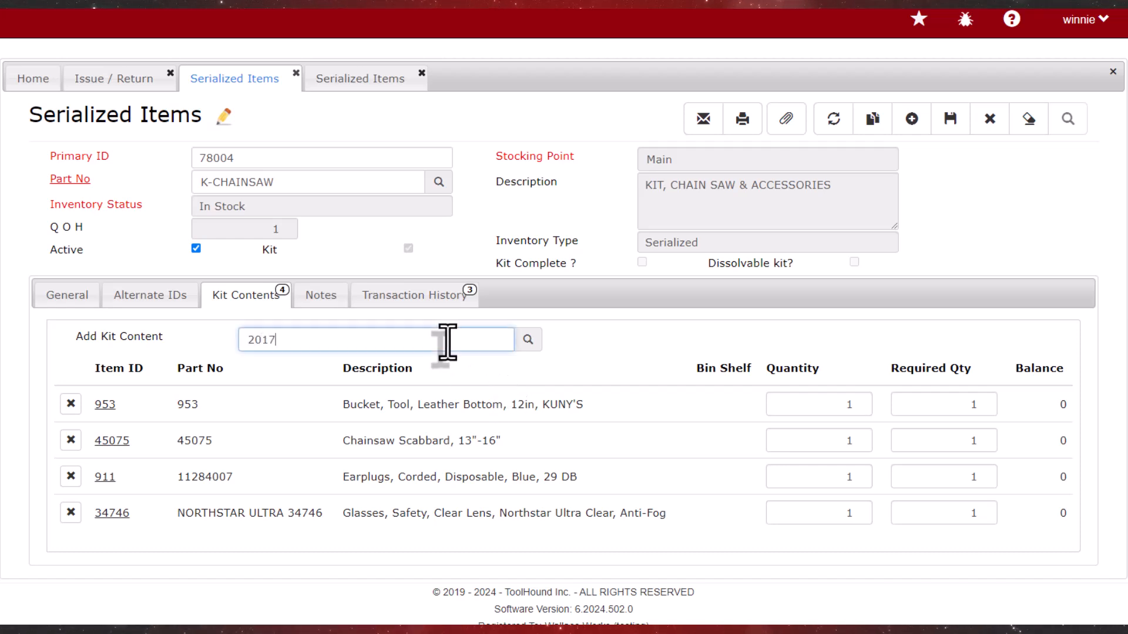
type("20178")
key("Return")
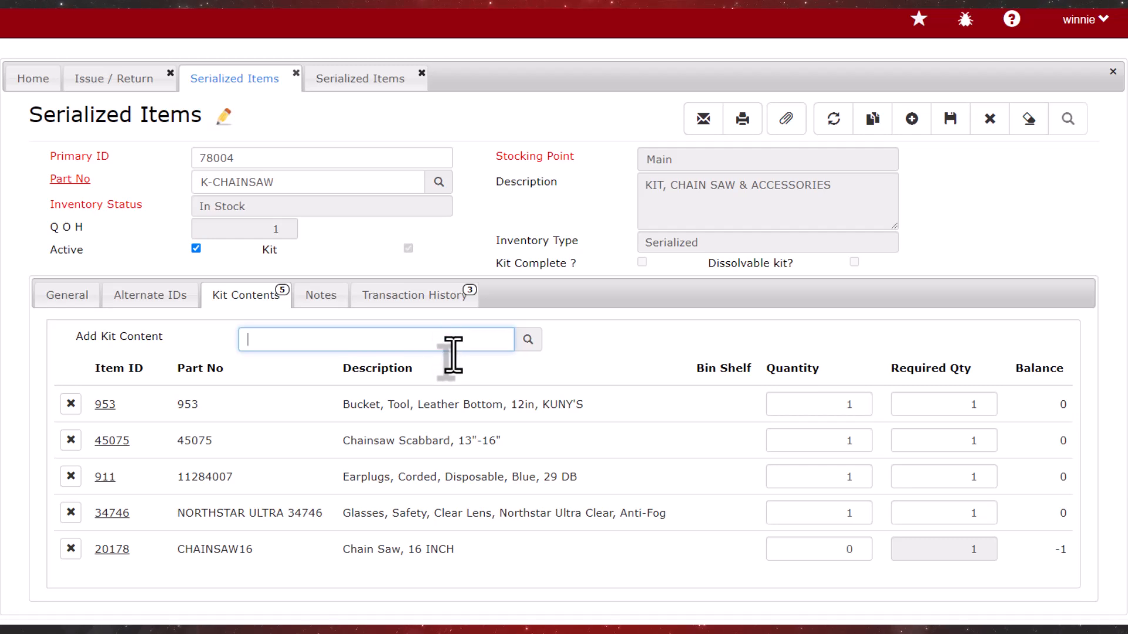
double_click(825, 553)
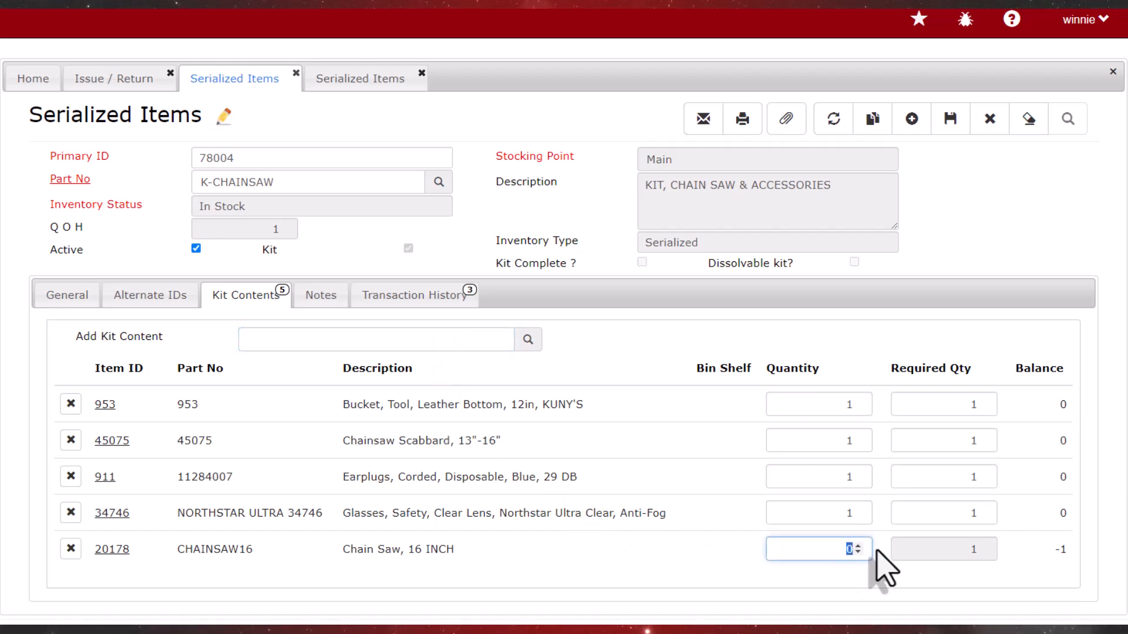
left_click(875, 550)
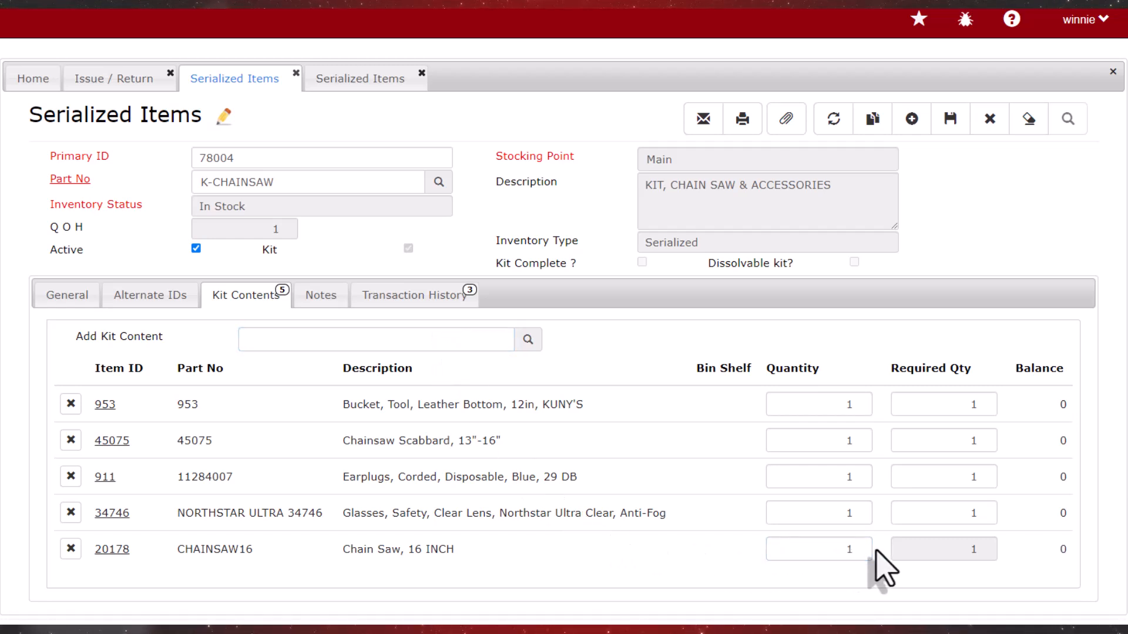
left_click(959, 123)
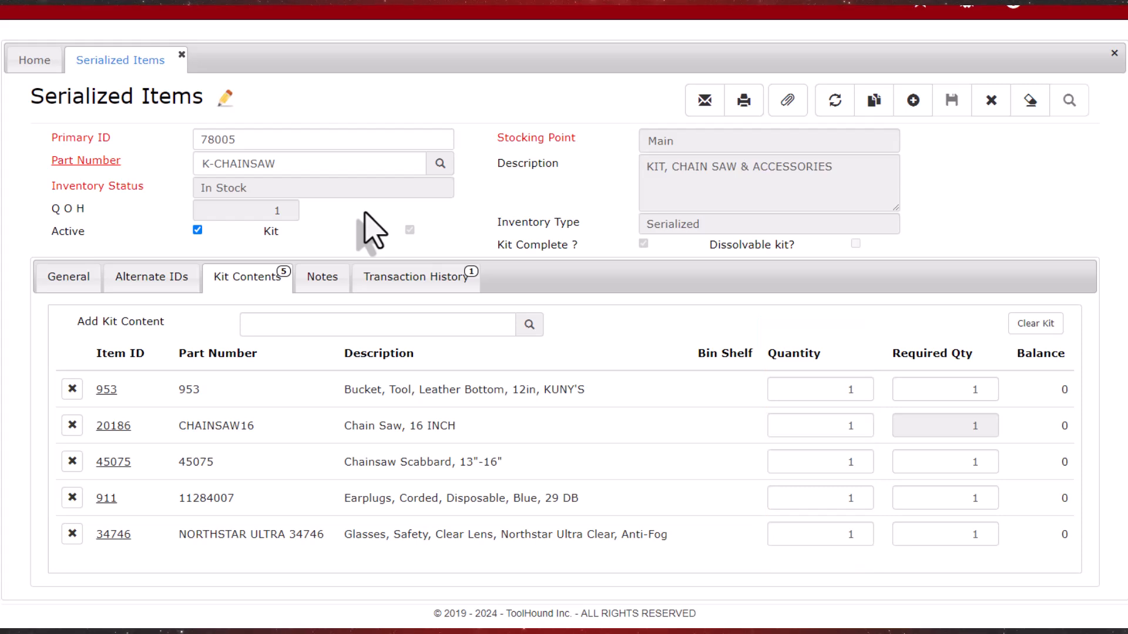
Examine the stocking point quantities of bucket 953 from kit 78005 and return to the kit contents
left_click(106, 390)
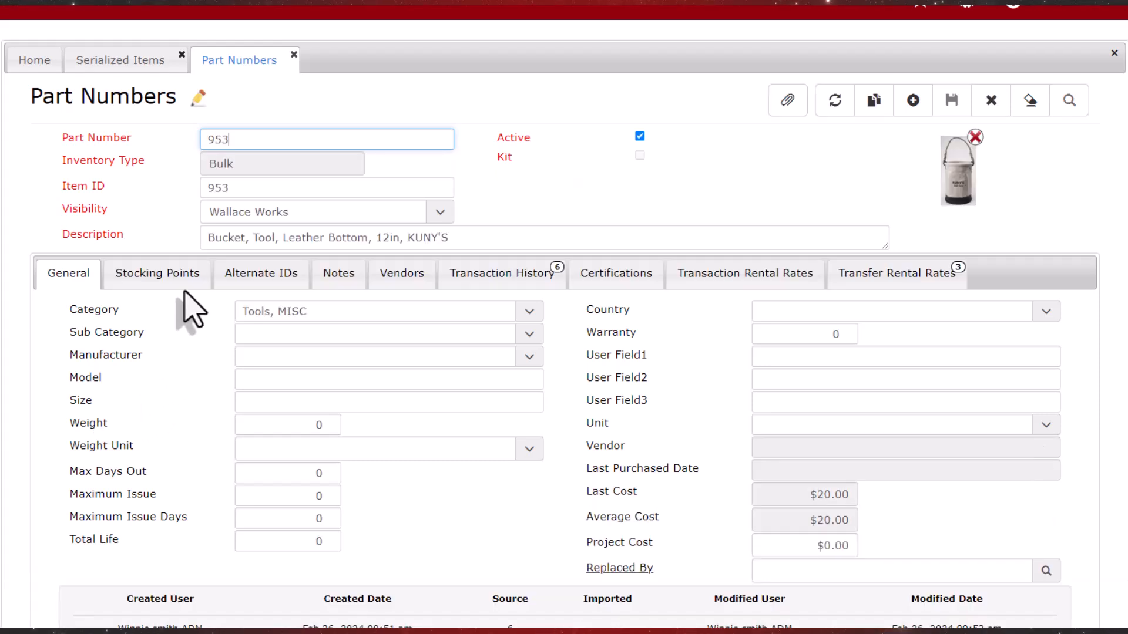
left_click(187, 287)
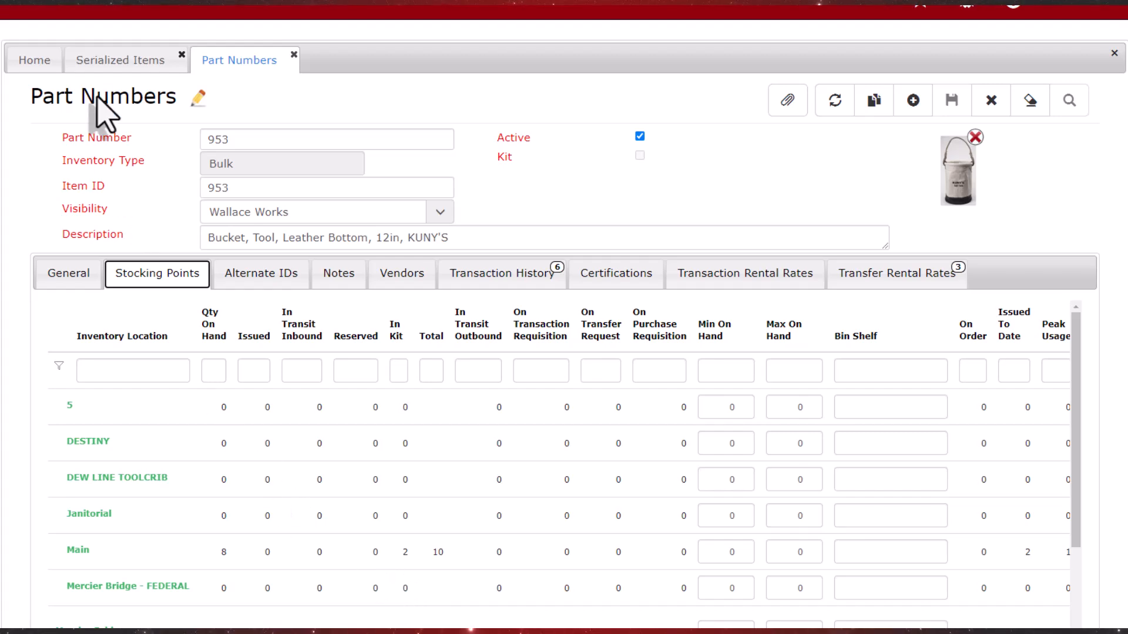
left_click(94, 59)
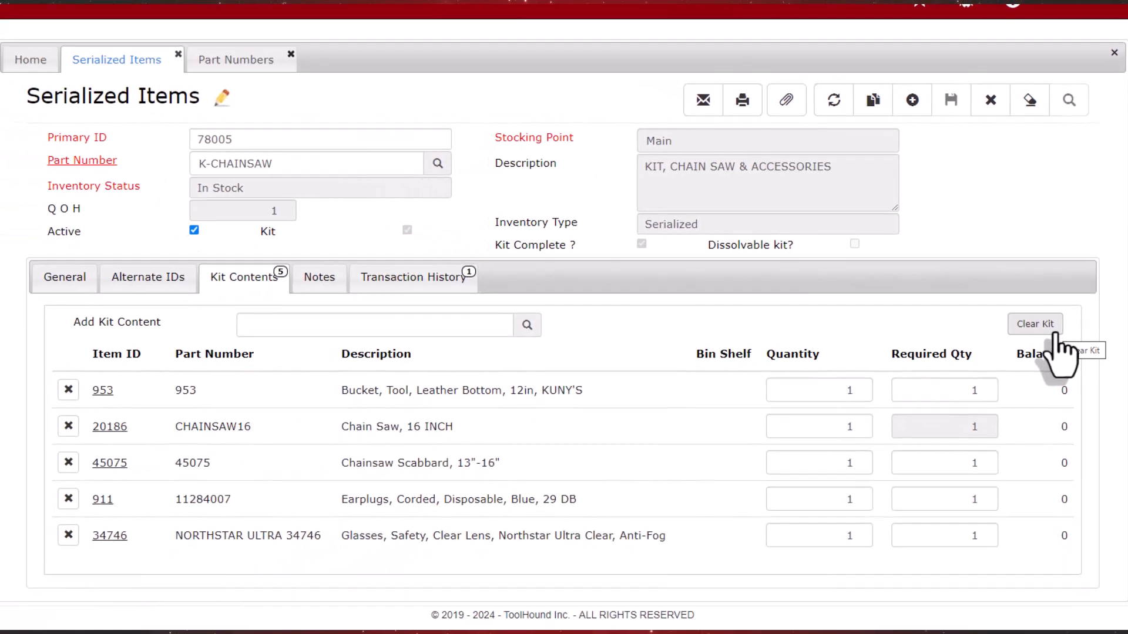
Clear the contents of chainsaw kit 78005 and confirm the action
left_click(1019, 392)
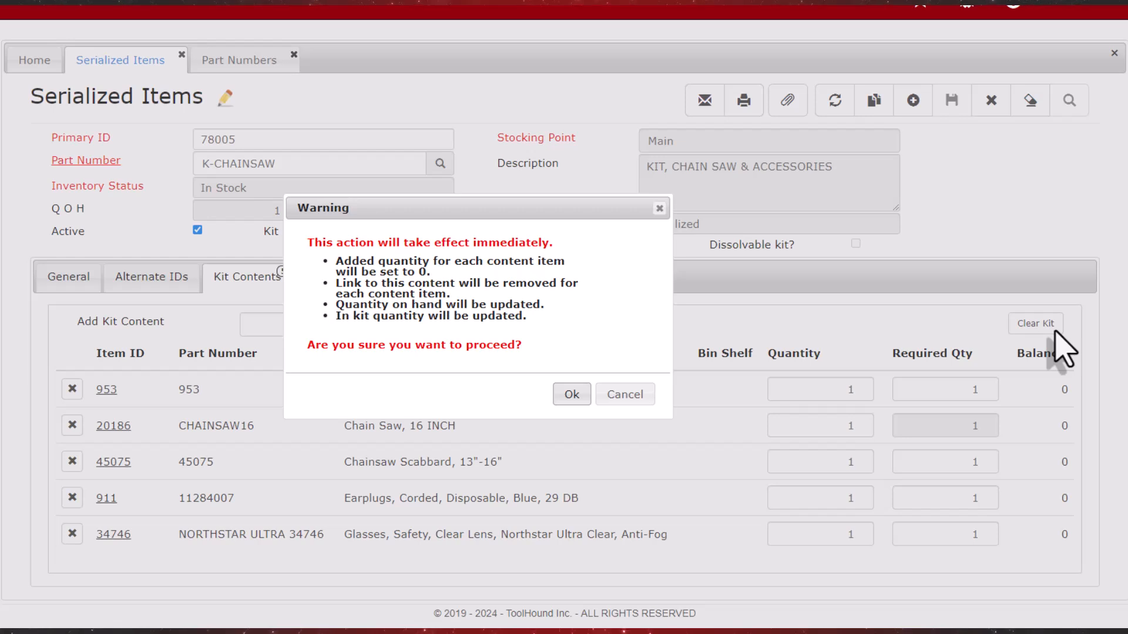
left_click(571, 396)
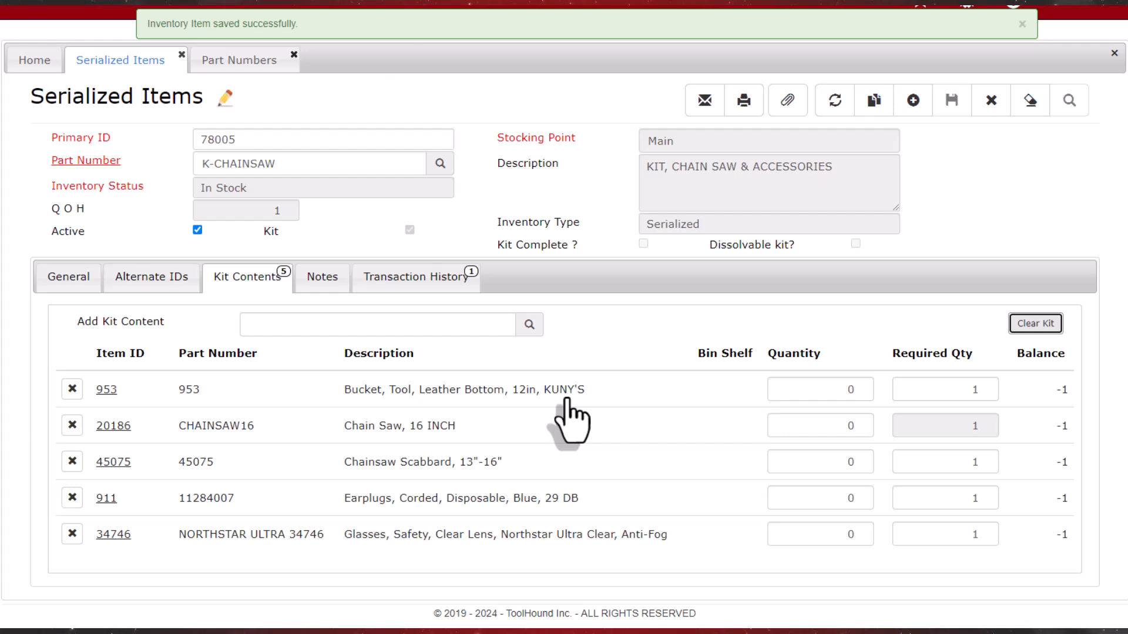
Recheck the stocking point quantities of bucket 953, return to kit 78005 and open chain saw item 20186
left_click(250, 62)
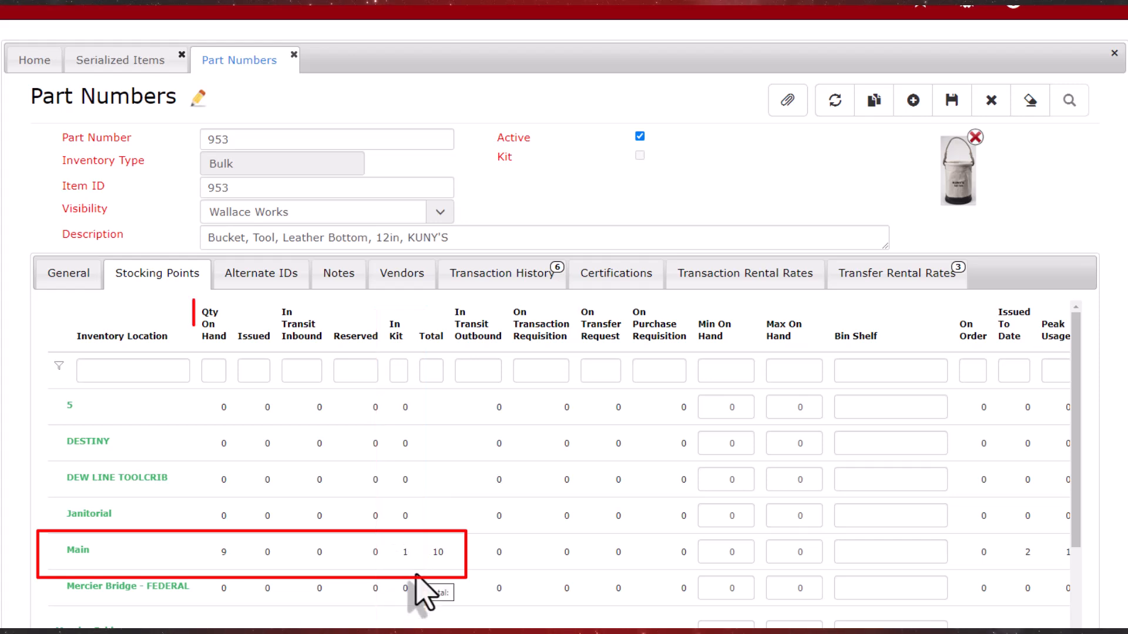
left_click(147, 63)
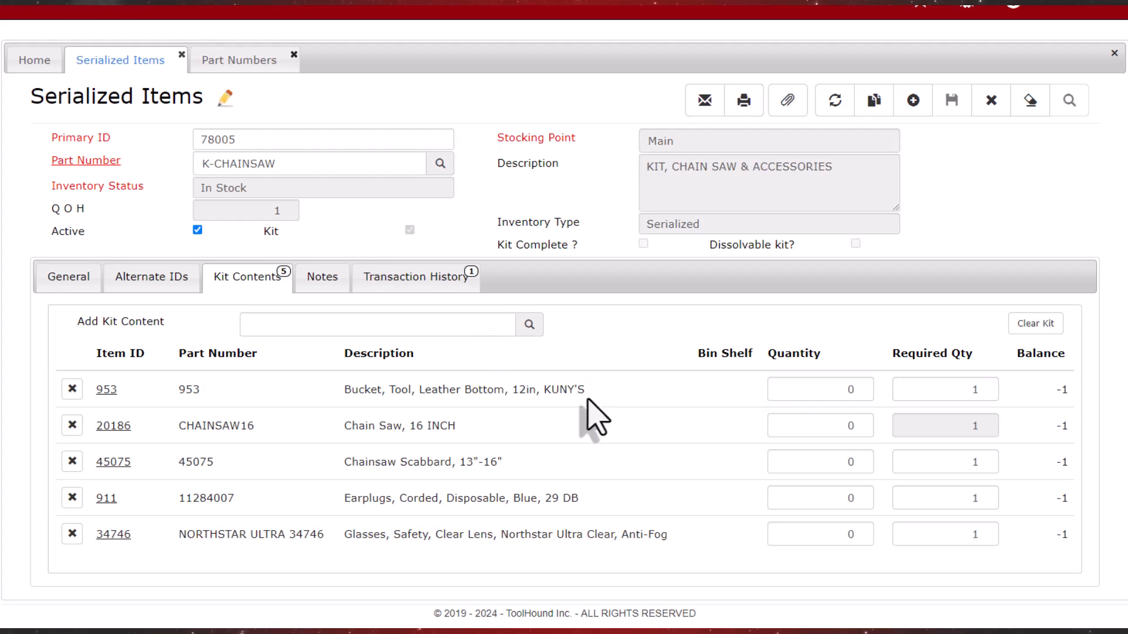
left_click(113, 426)
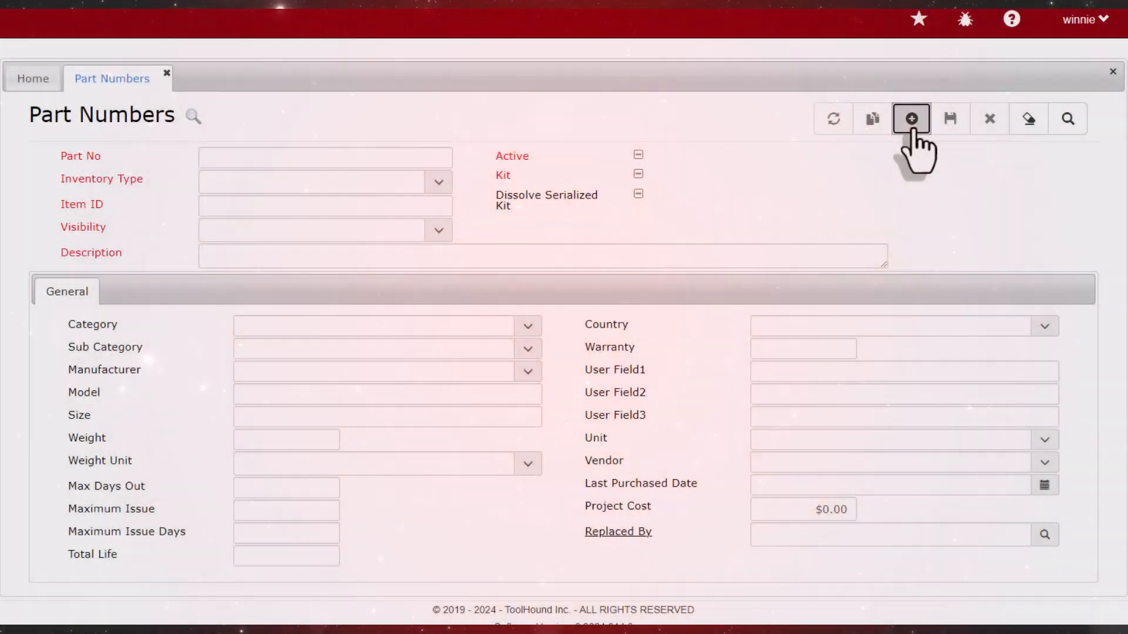
Create and save serialized part STAGING AREA KIT with Wallace Works visibility, description "STAGING AREA KIT - BEFORE SHIPPING", and the Kit and Dissolve Serialized Kit options enabled
left_click(912, 119)
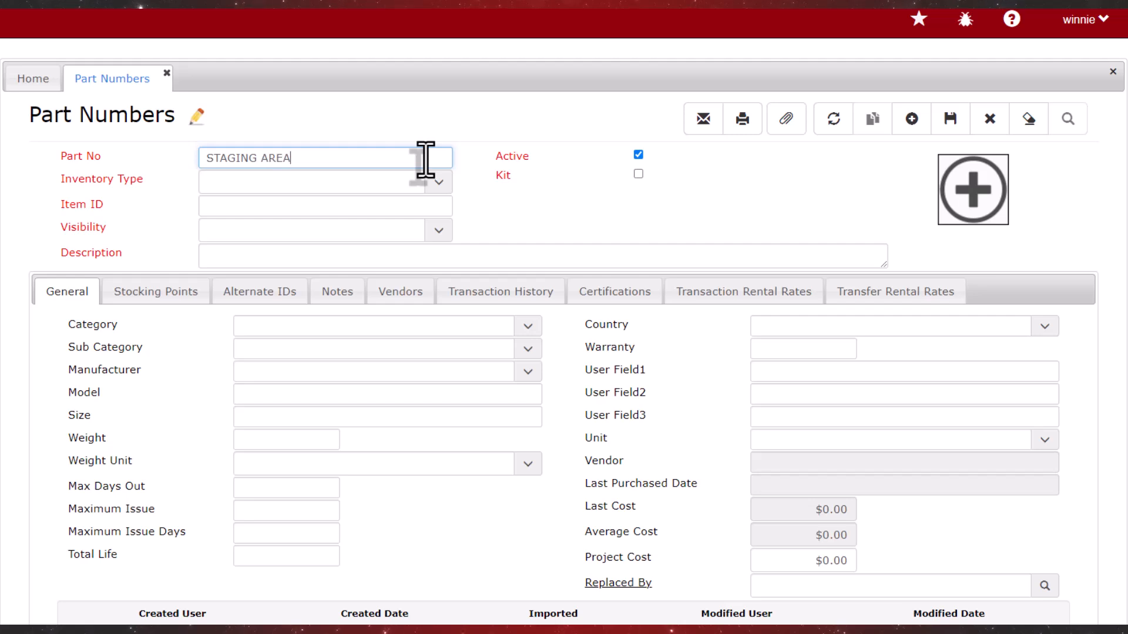
left_click(439, 185)
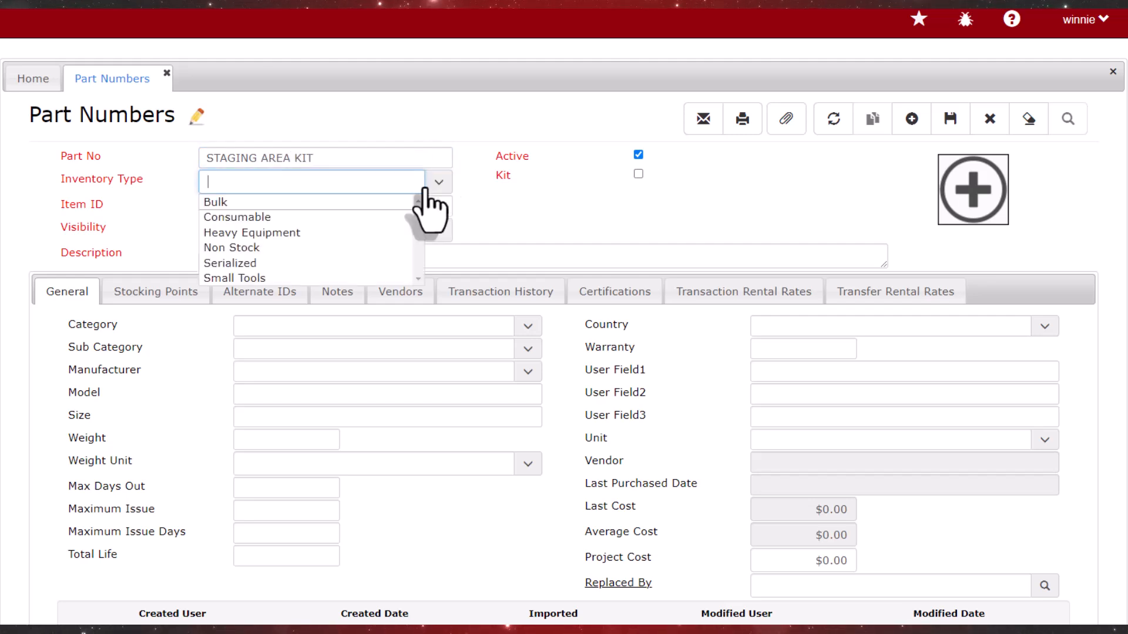
left_click(292, 264)
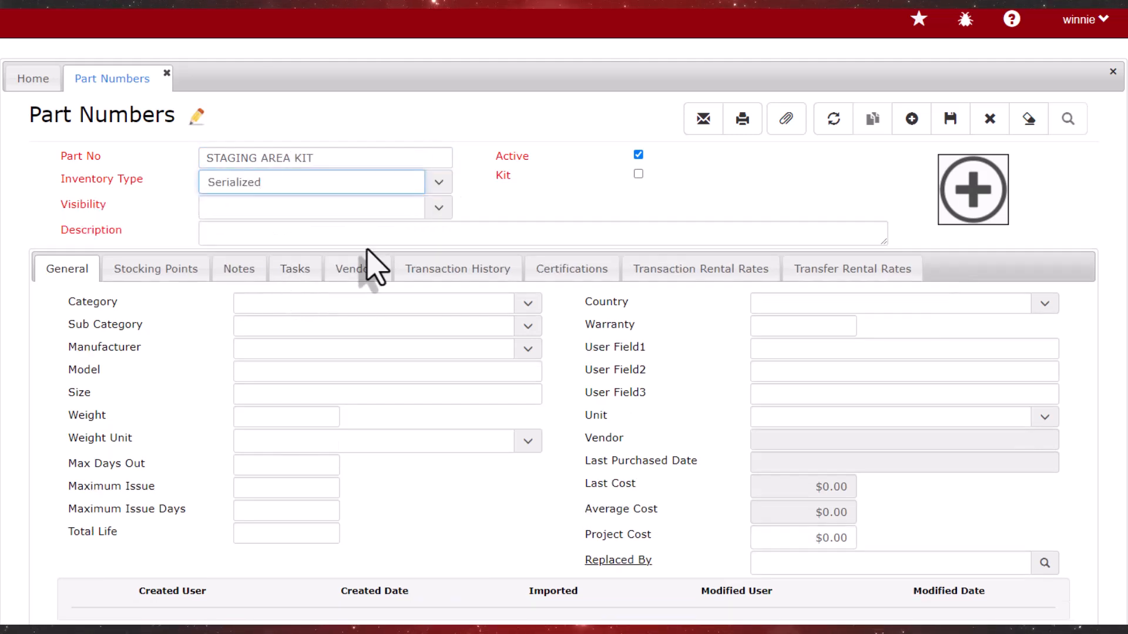
left_click(439, 207)
left_click(311, 365)
left_click(432, 235)
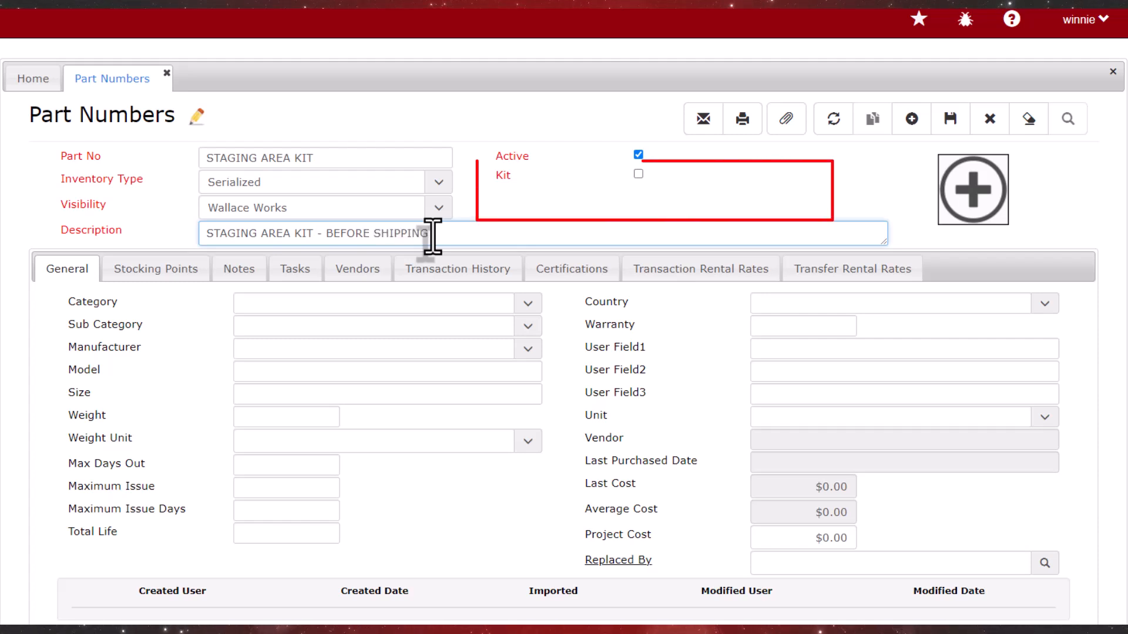
left_click(639, 174)
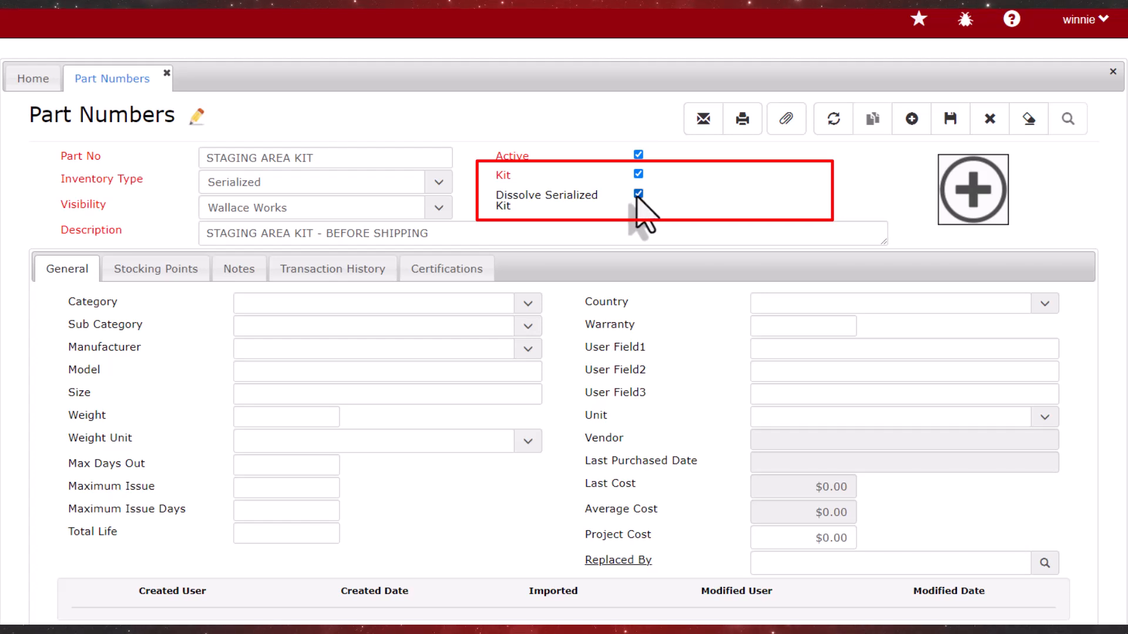
left_click(950, 119)
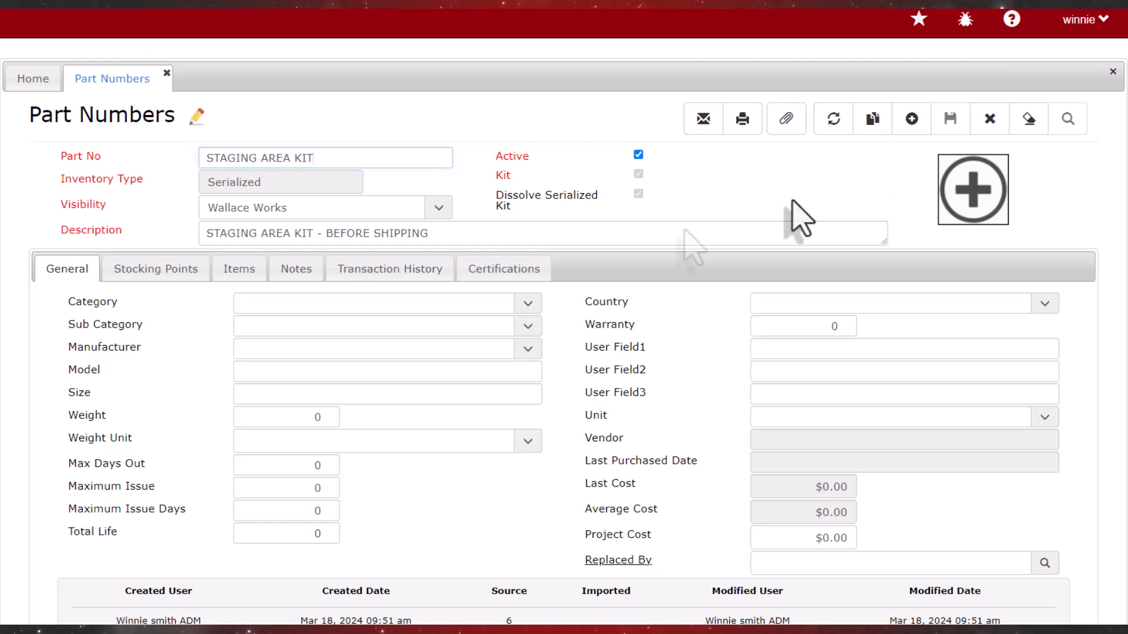
Start a new item for the staging area kit with primary ID STAGING 1, status In Stock and stocking point Main
left_click(247, 282)
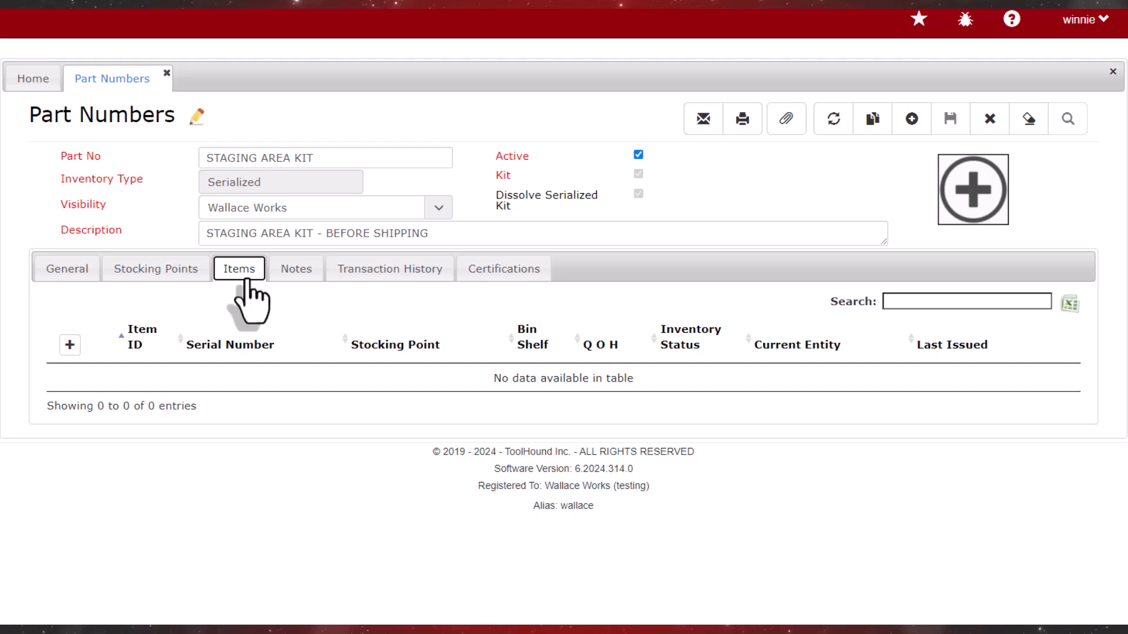
left_click(69, 346)
type("STAGING 1")
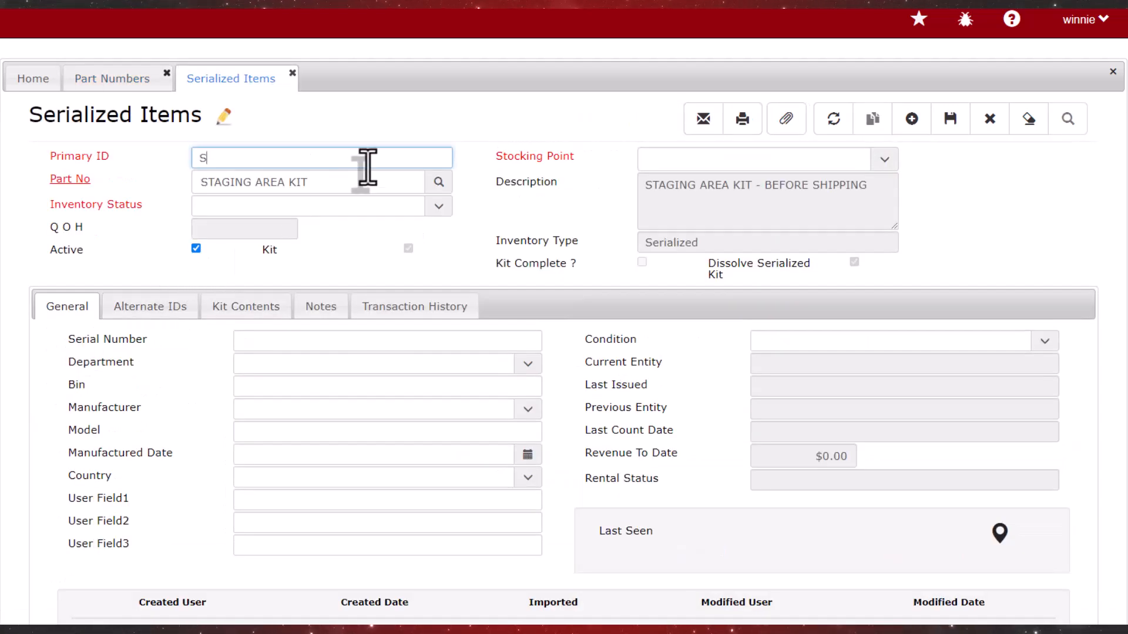
left_click(438, 210)
left_click(367, 250)
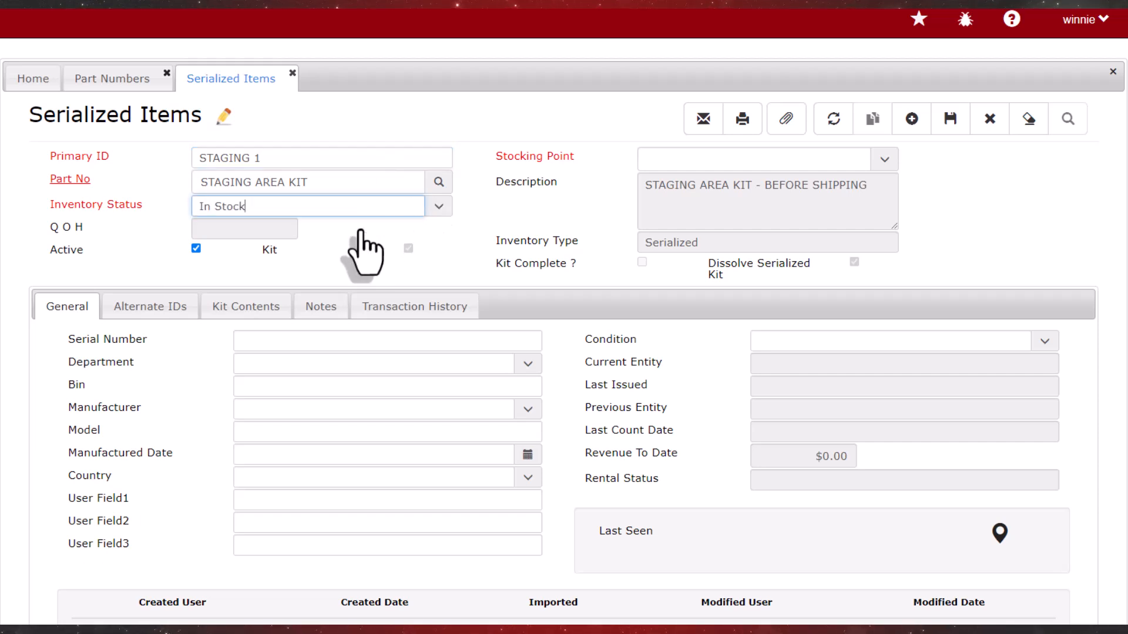
left_click(884, 159)
left_click(722, 260)
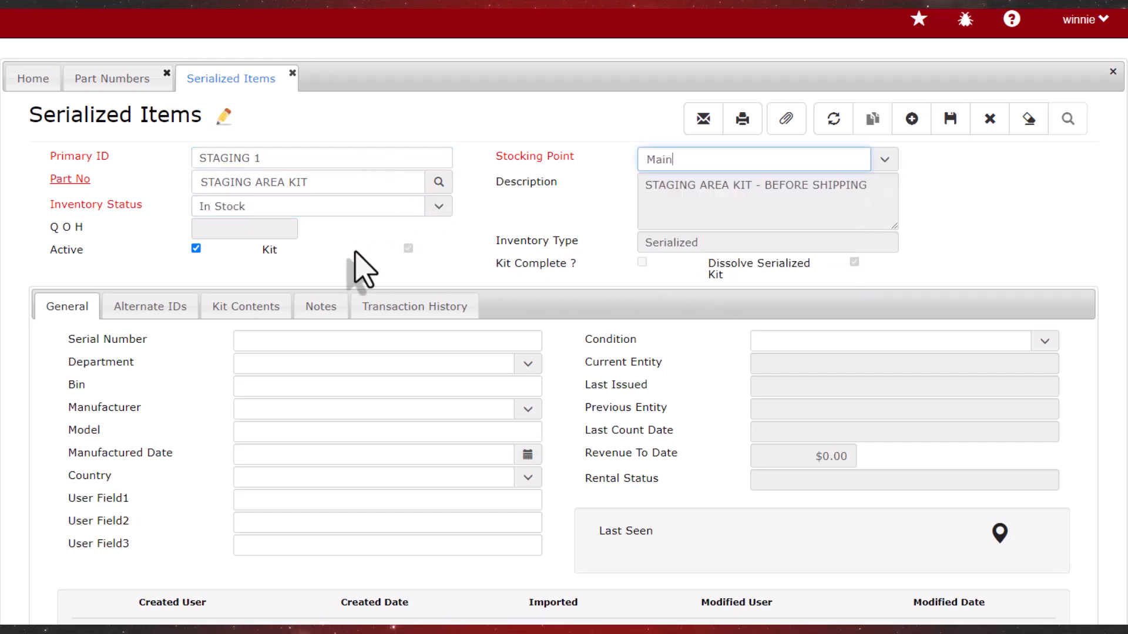
Look up "STRIN" and add the 50Ft string lights, item SL801, to the kit contents with required quantity 5 and quantity 5
left_click(228, 311)
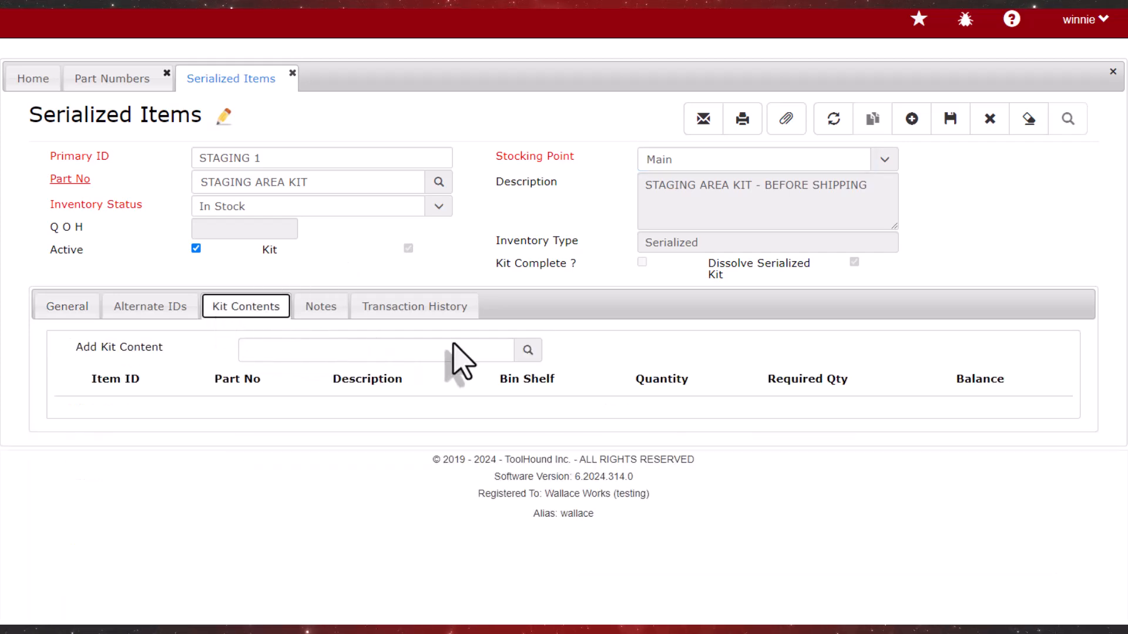
left_click(534, 352)
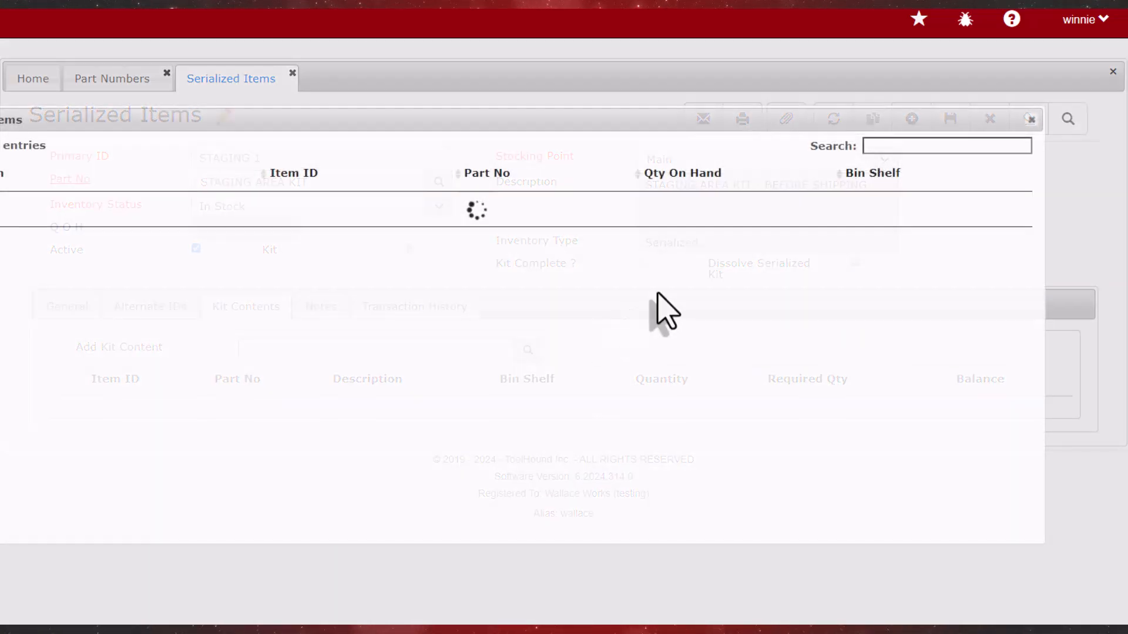
type("STRIN")
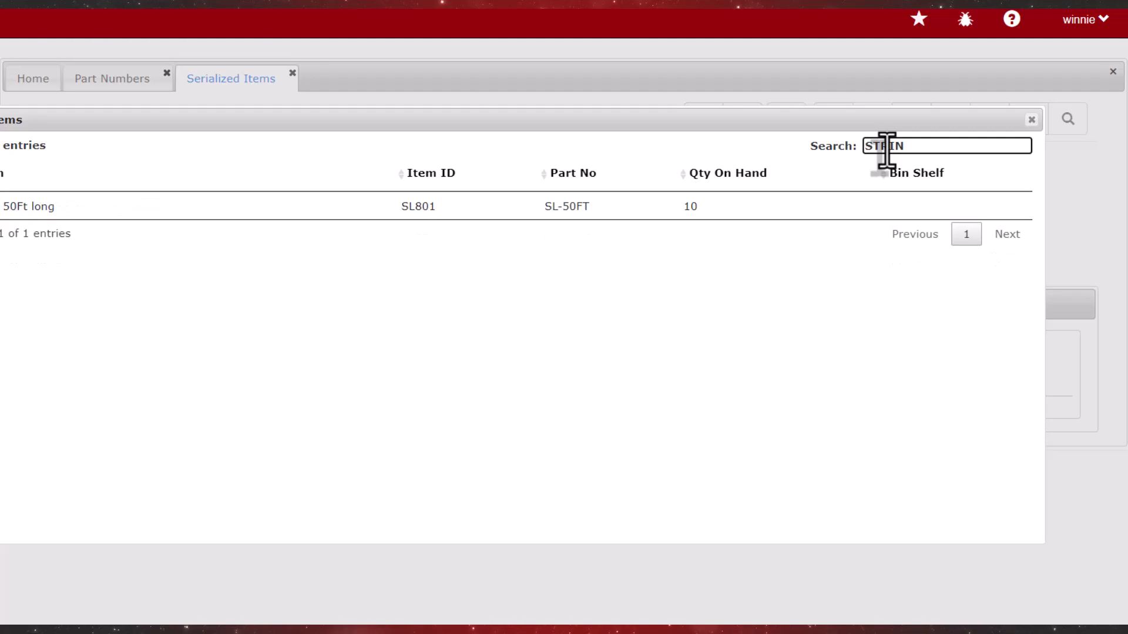
left_click_drag(667, 114, 761, 117)
double_click(132, 210)
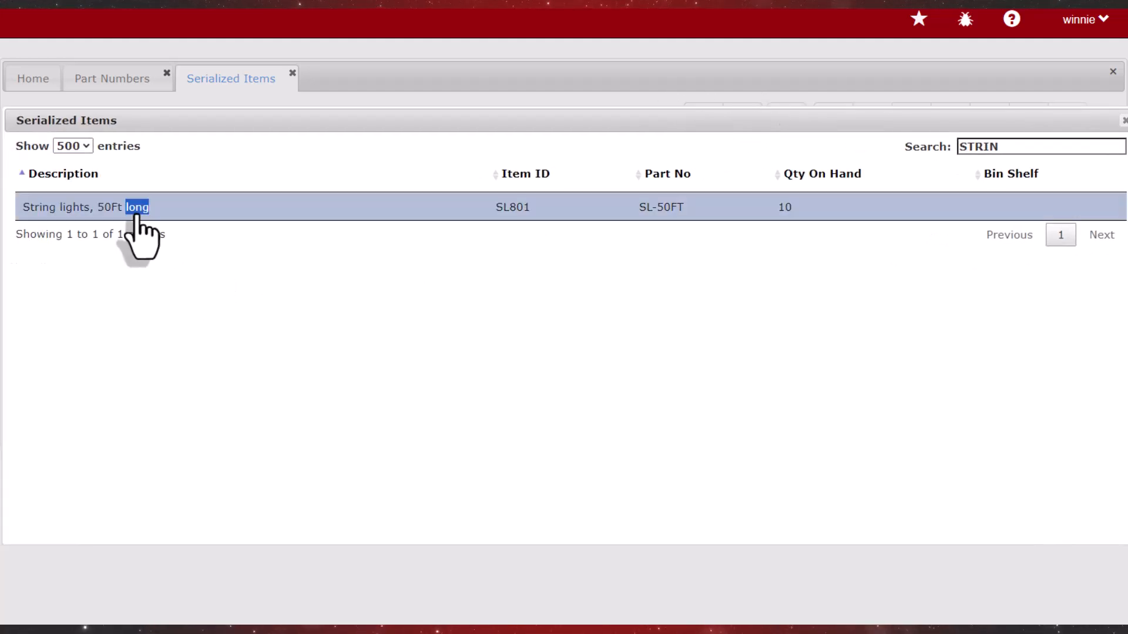
left_click(844, 414)
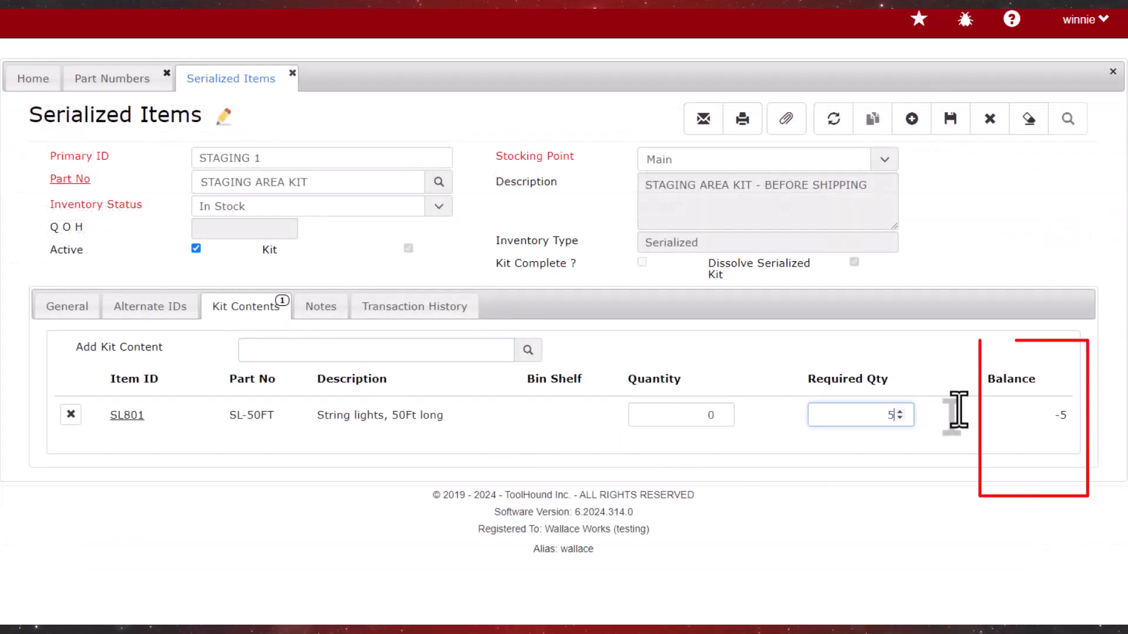
key("shift+Tab")
type("5")
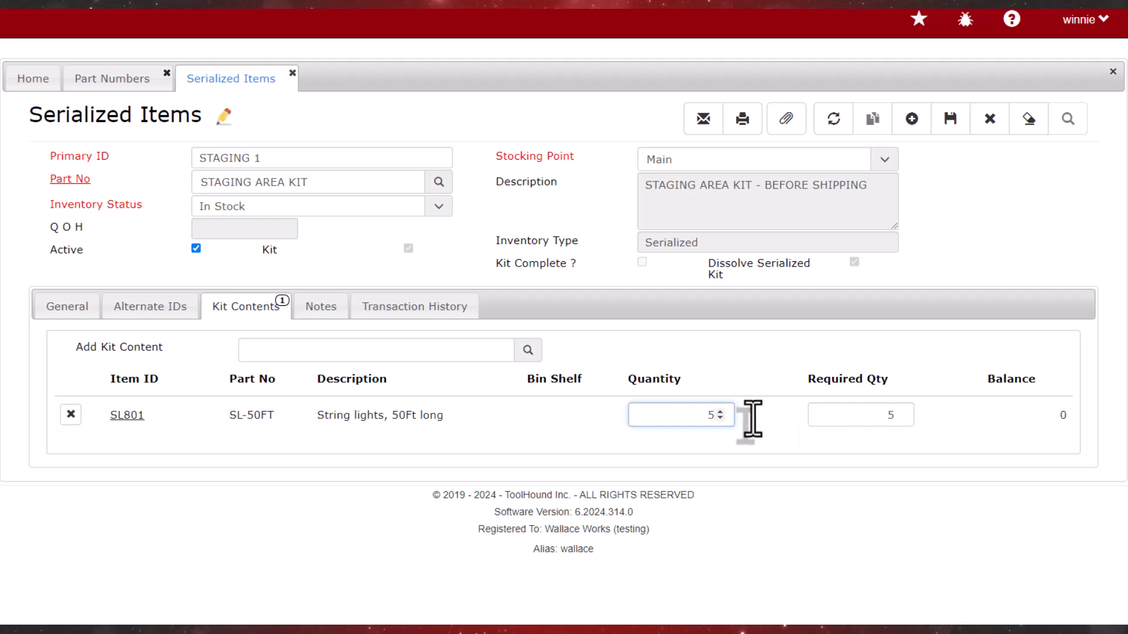
key("Tab")
Look up "STRI" and add the 6-outlet power strip, item 810, to the kit contents with required quantity 5 and quantity 5
left_click(528, 350)
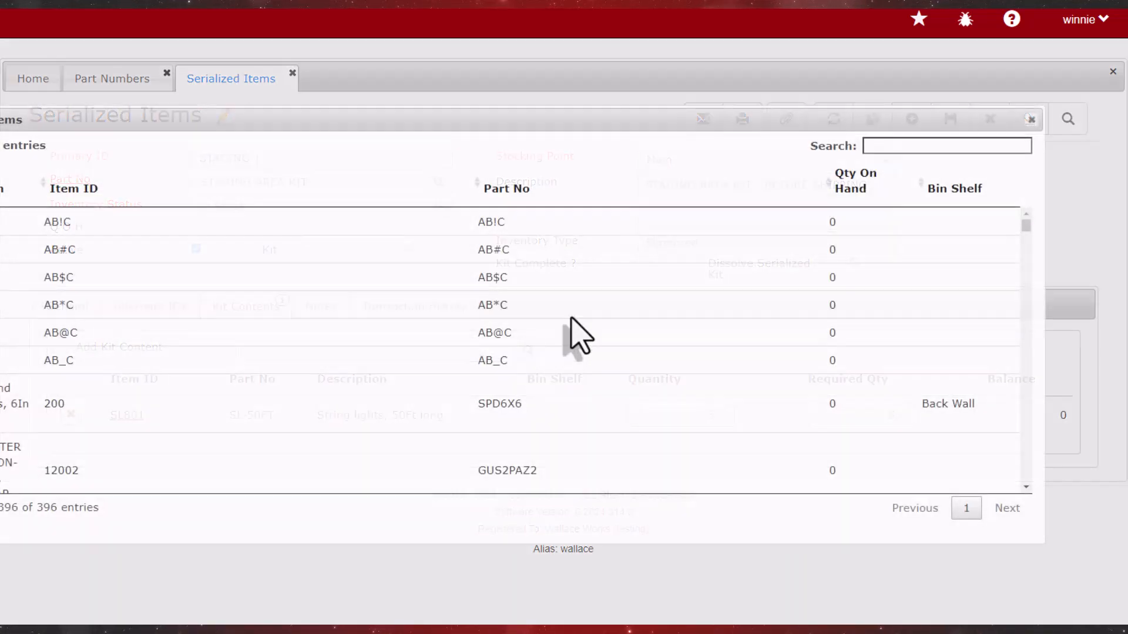
left_click(966, 150)
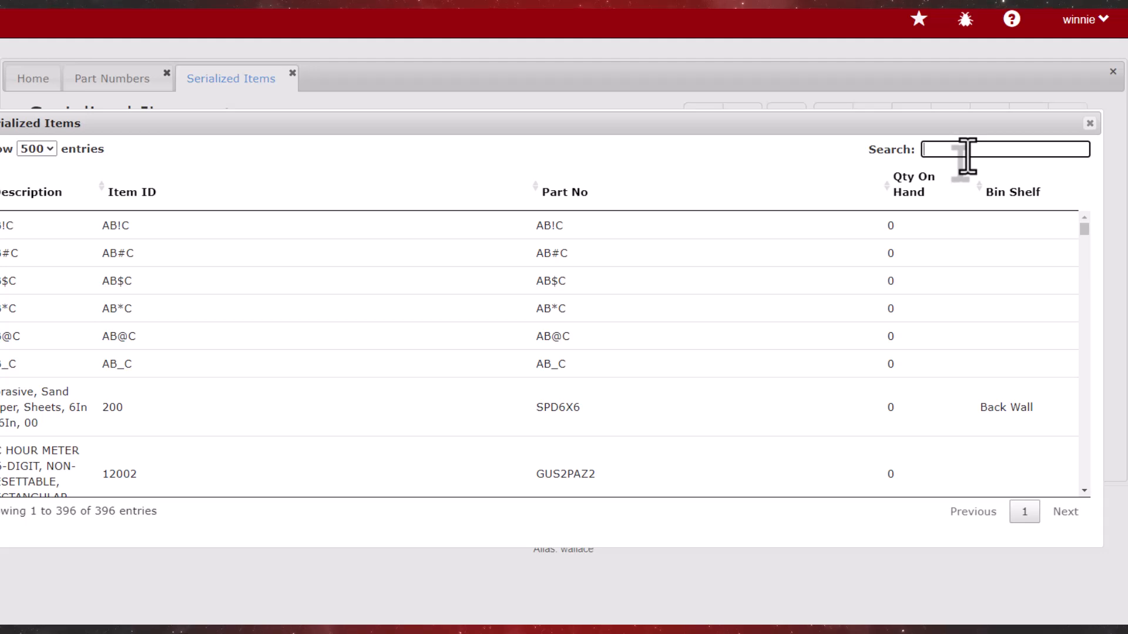
type("STRI")
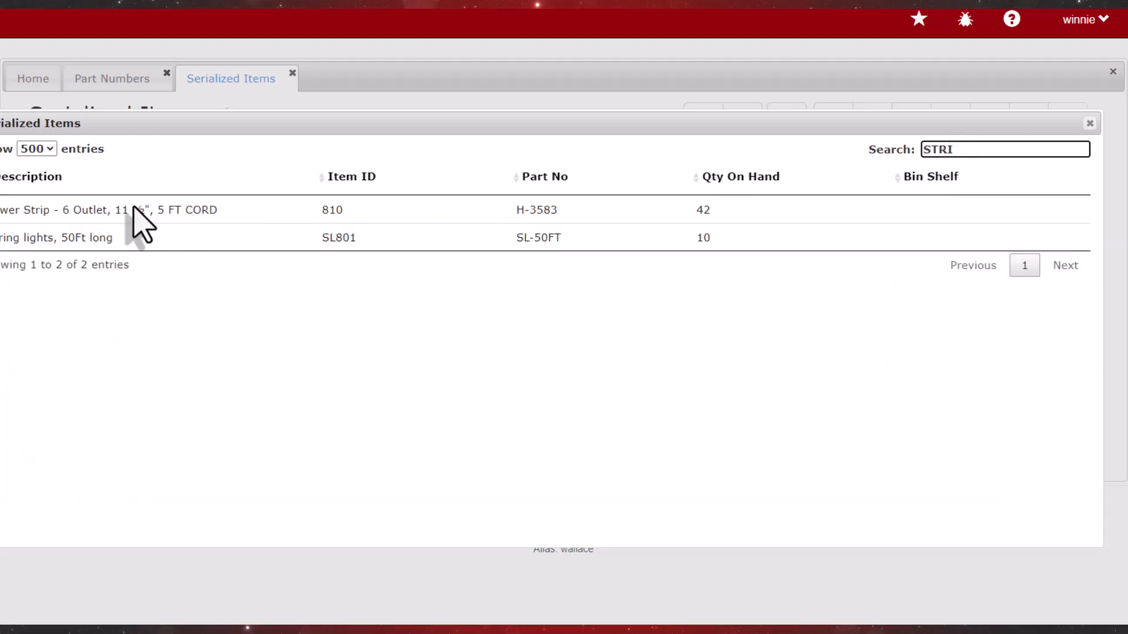
left_click(162, 218)
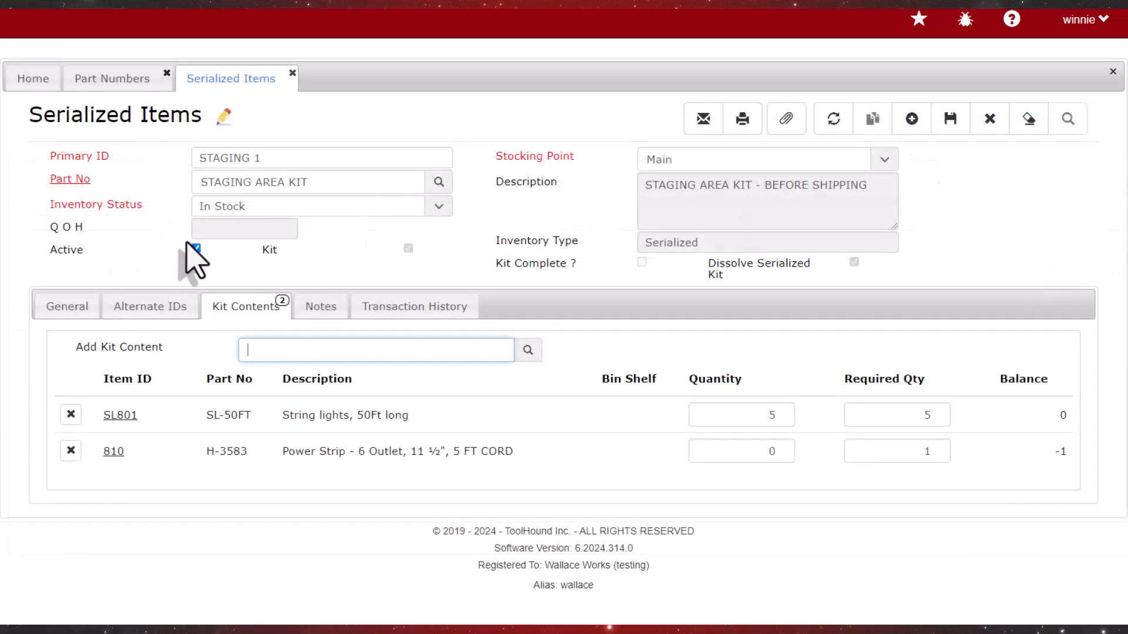
double_click(928, 451)
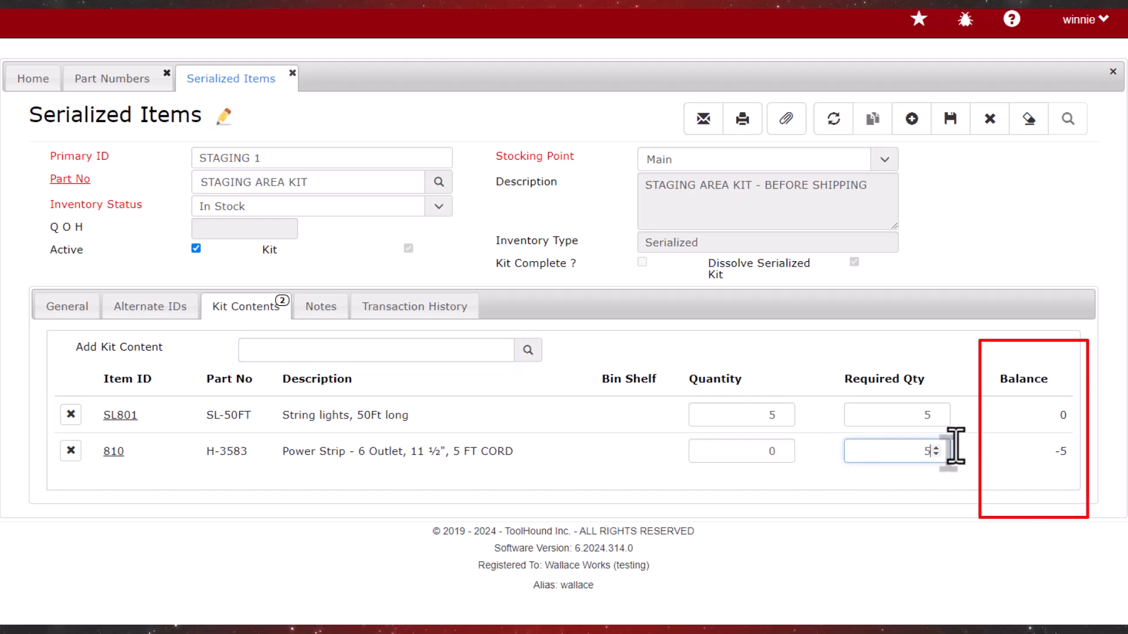
type("5")
double_click(790, 453)
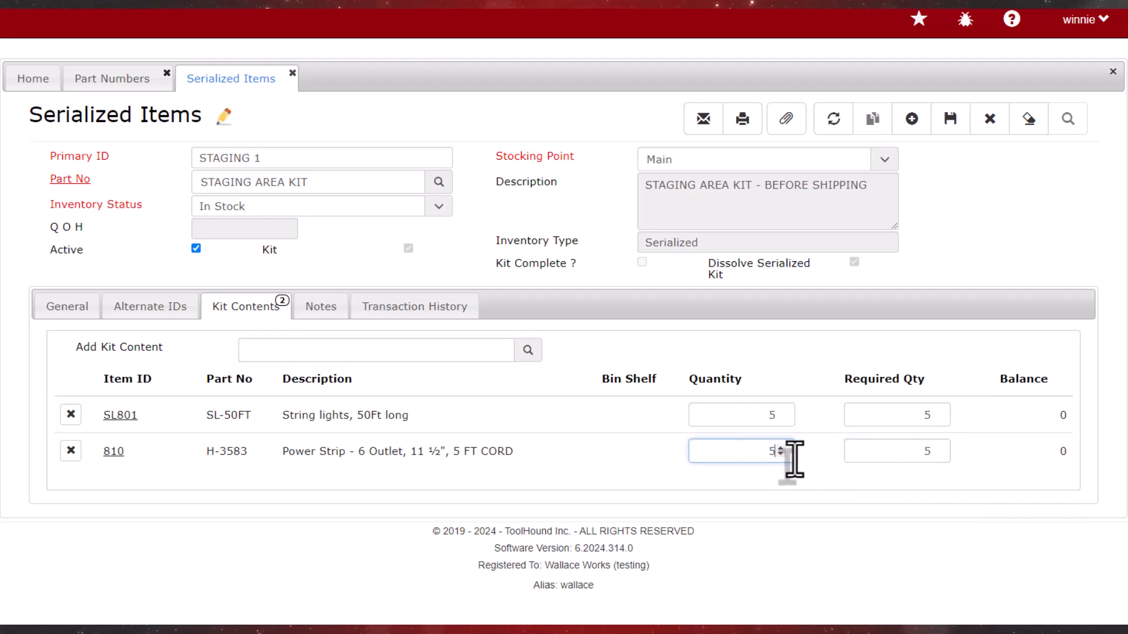
type("5")
key("Tab")
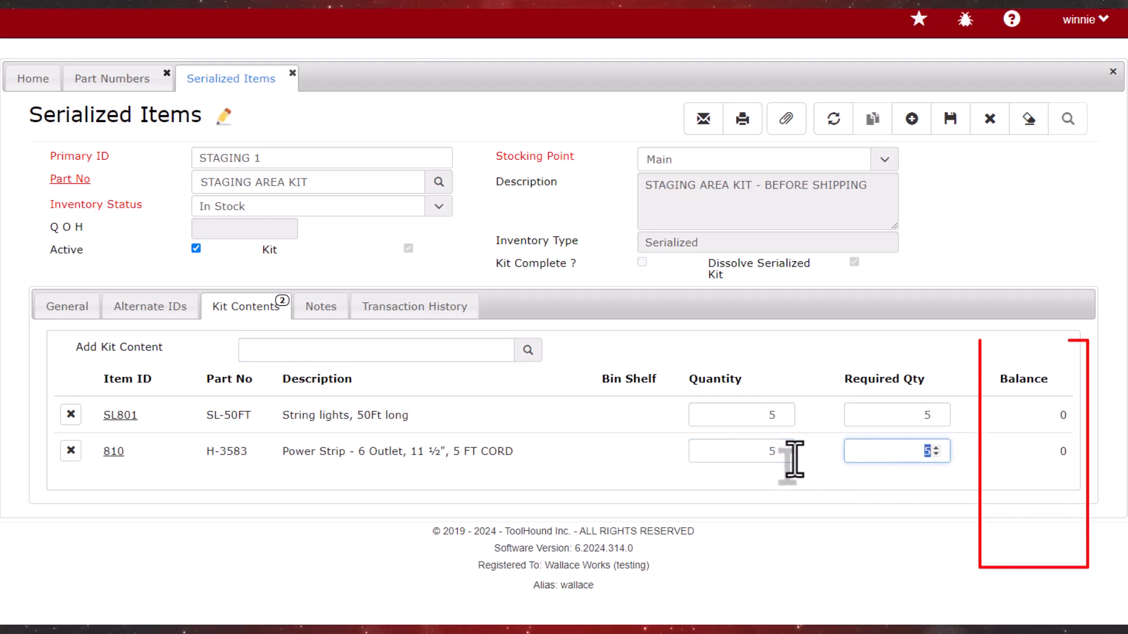
Add air compressor 10029 and pump 4456 to the kit contents, each with quantity 1
left_click(474, 351)
type("10029")
key("Return")
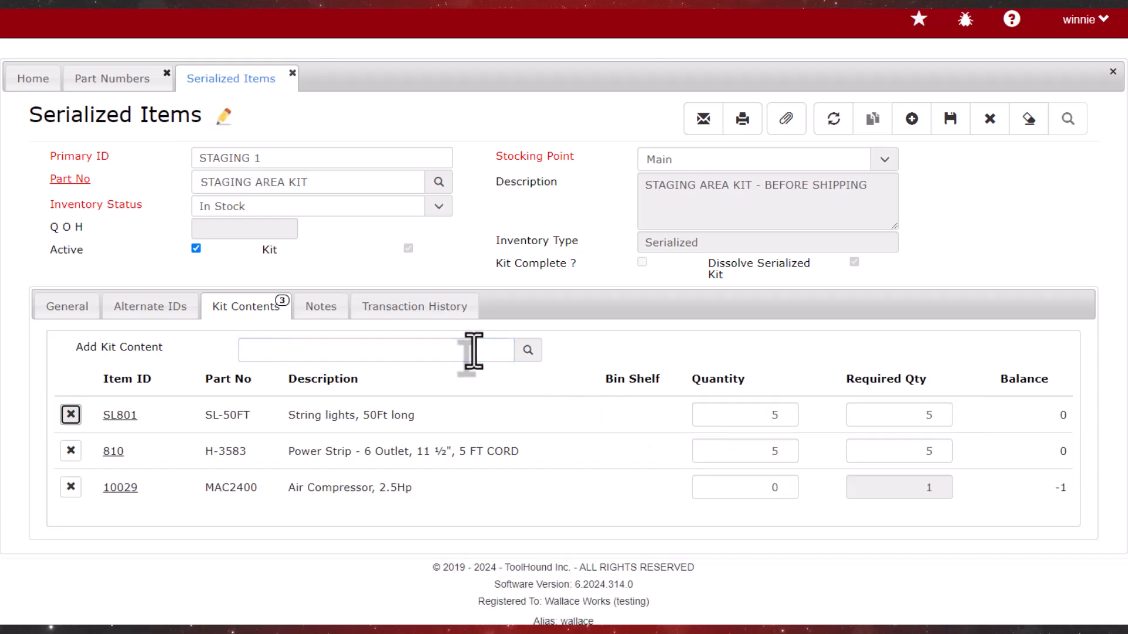
double_click(787, 488)
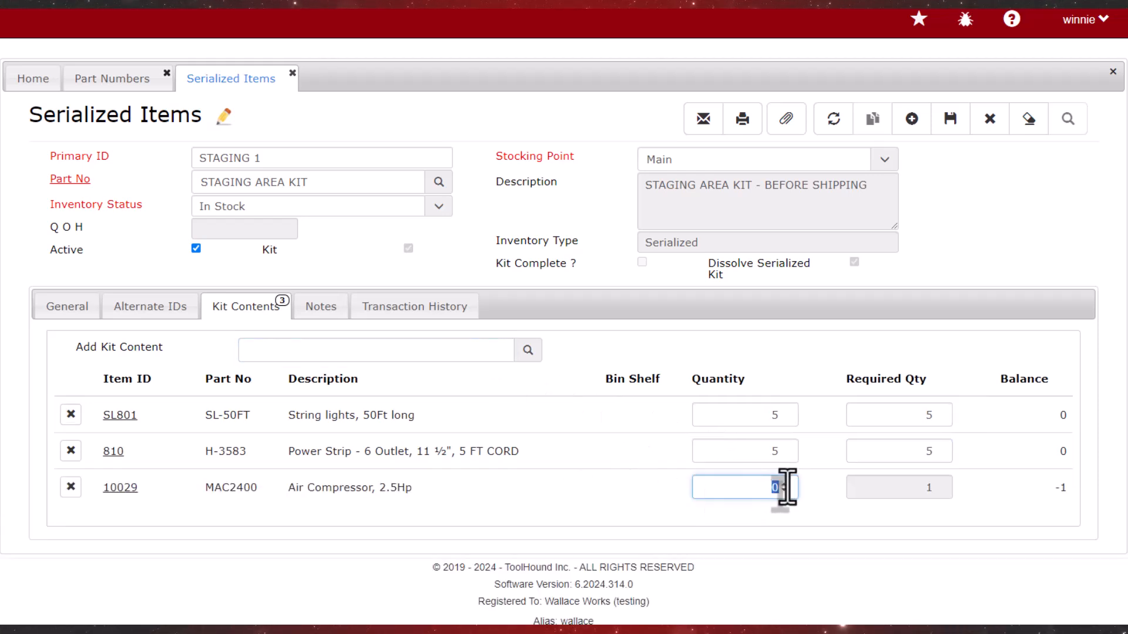
left_click(449, 349)
type("4456")
key("Return")
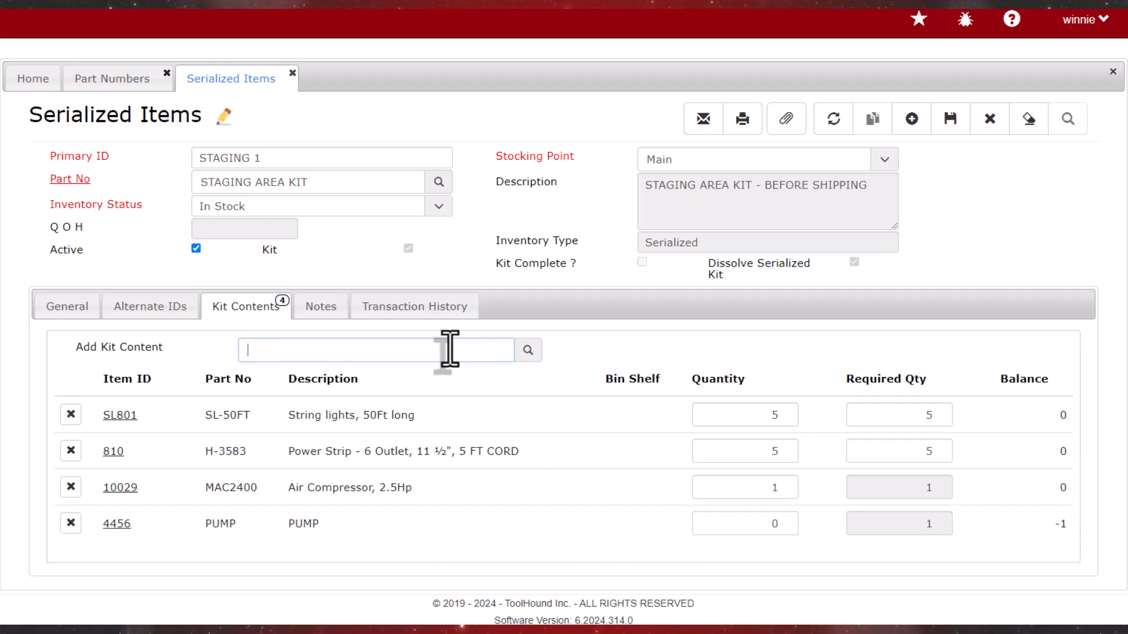
double_click(790, 523)
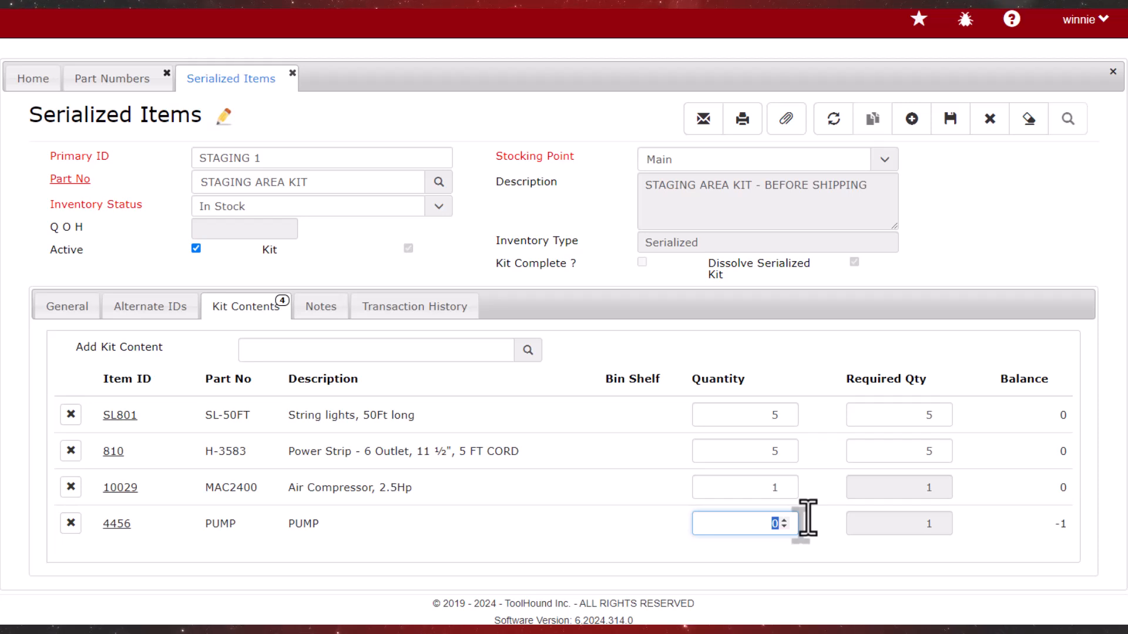
Save the STAGING 1 kit item and open the record of its pump, item 4456
left_click(949, 126)
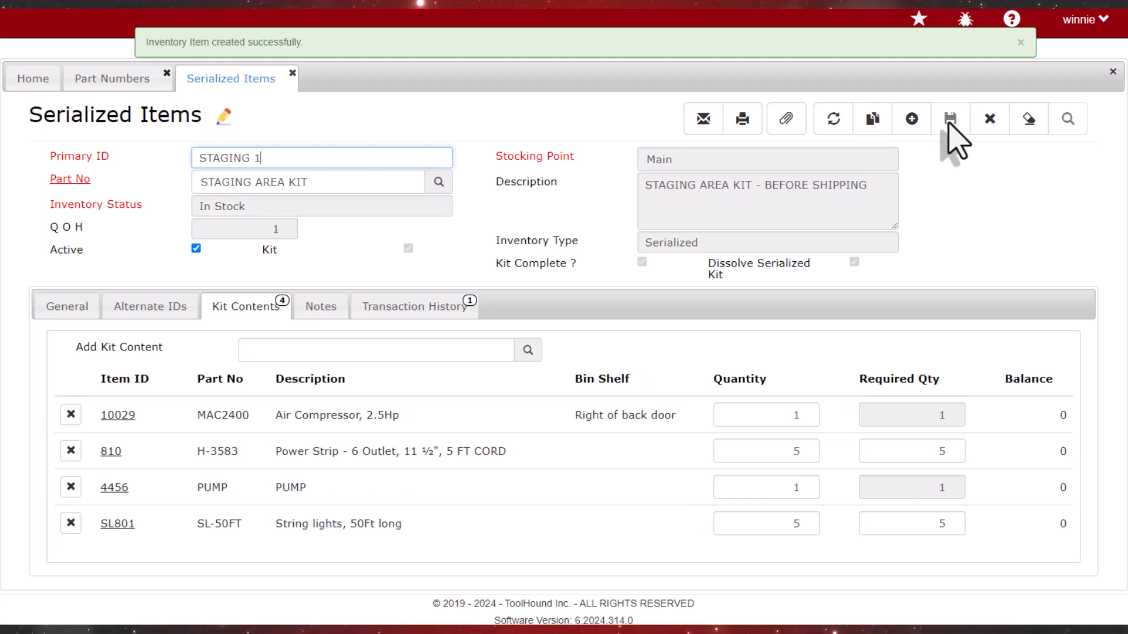
left_click(111, 488)
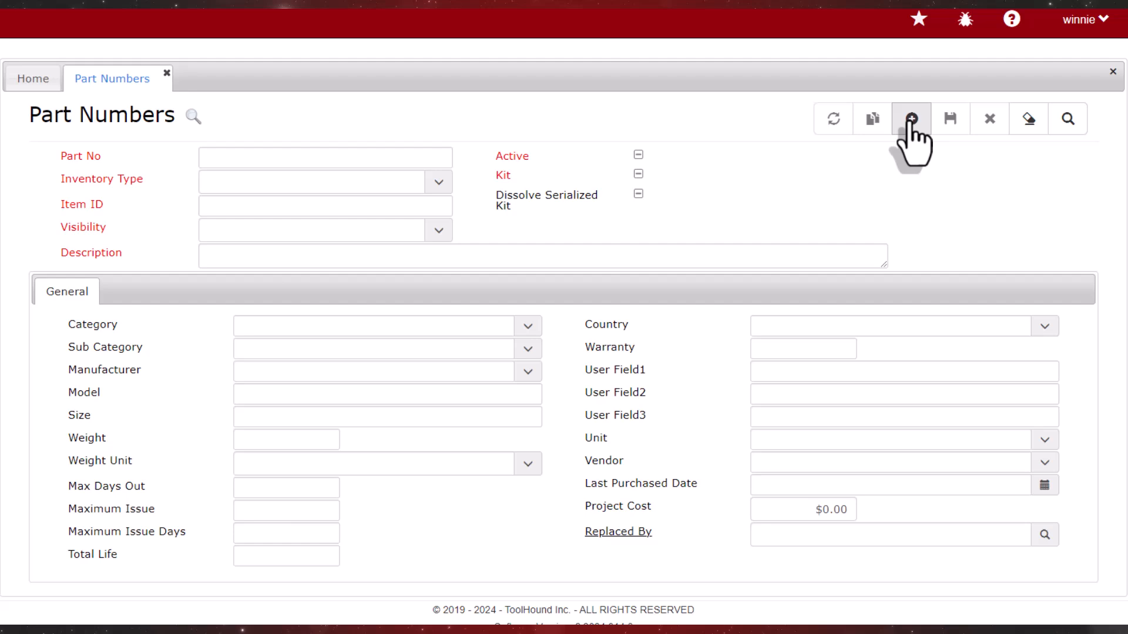
Start a new part number SWAG-BAG with inventory type Bulk and item ID SWAG-BAG
left_click(911, 119)
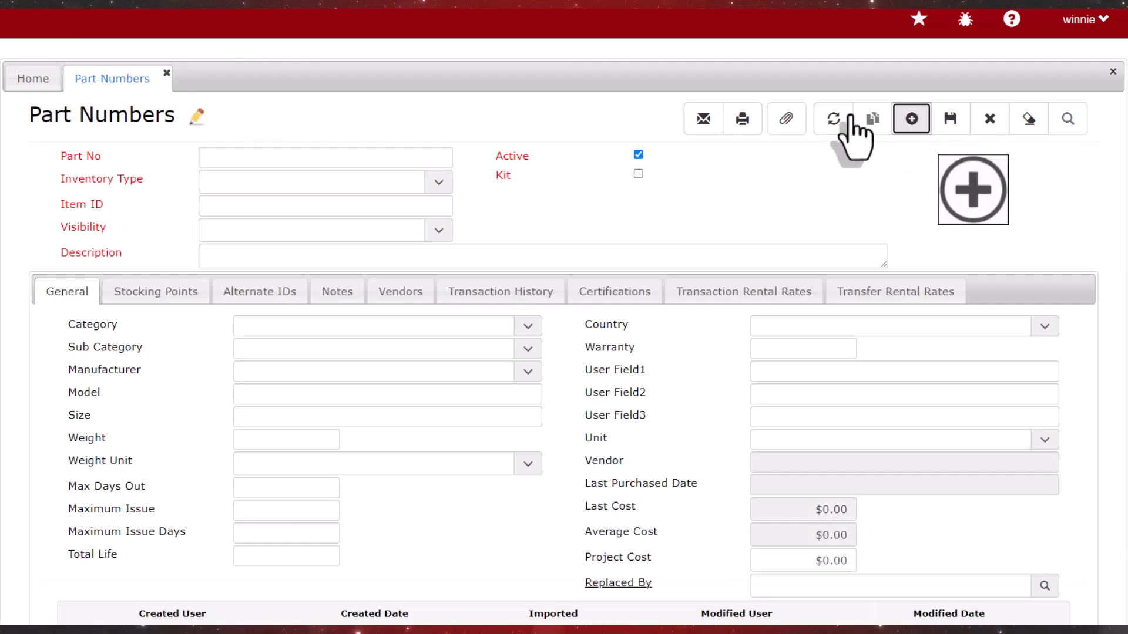
left_click(388, 162)
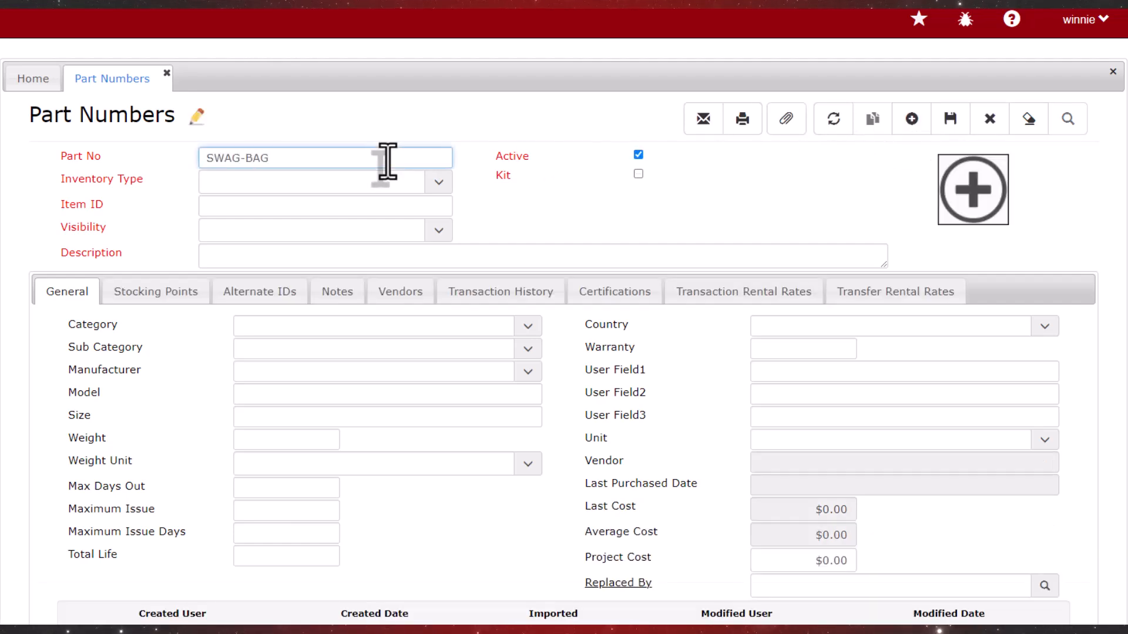
left_click(442, 184)
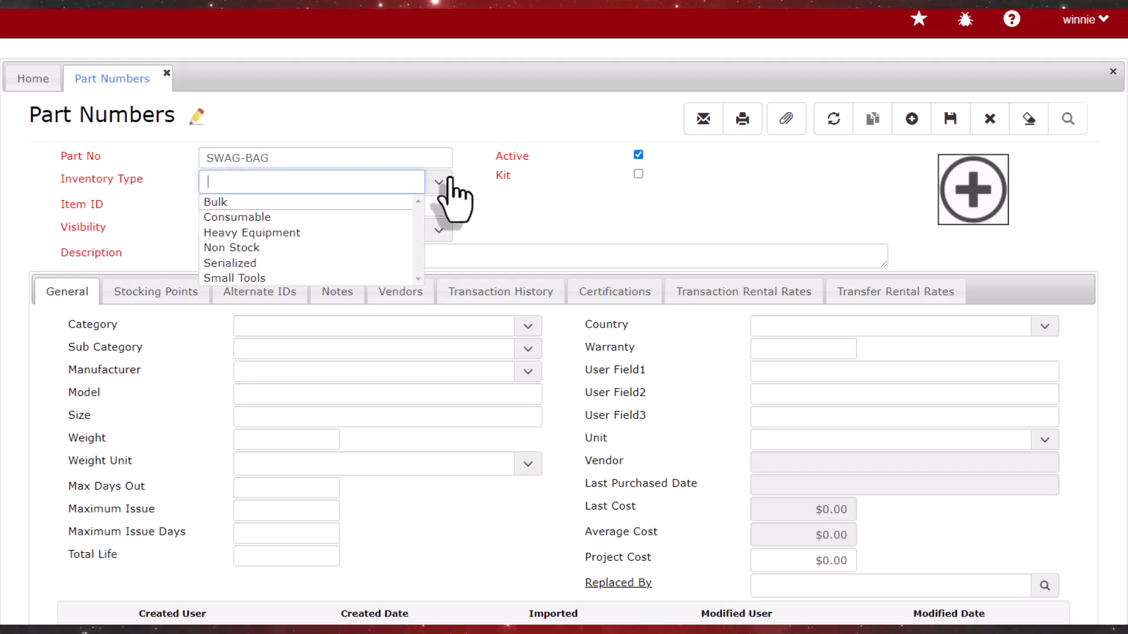
left_click(337, 204)
left_click(383, 206)
left_click_drag(309, 163, 177, 123)
key("ctrl+c")
left_click(265, 207)
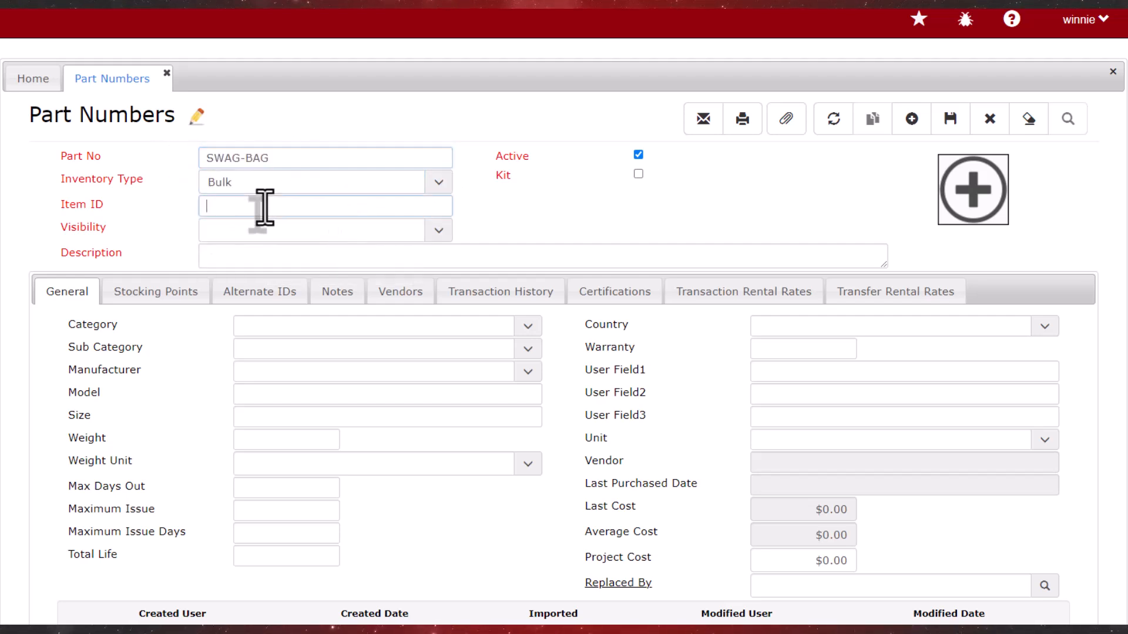
key("ctrl+v")
Set the part's visibility to Wallace Works and description to SWAG-BAG, enable the Kit option and save the part
left_click(434, 231)
left_click(270, 388)
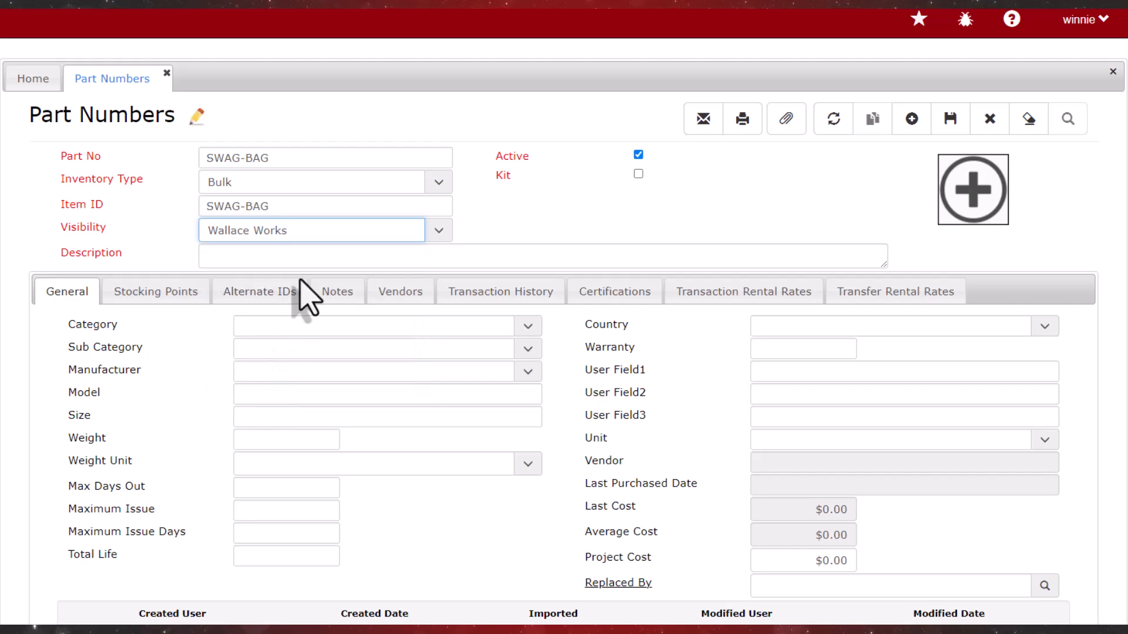
left_click(302, 257)
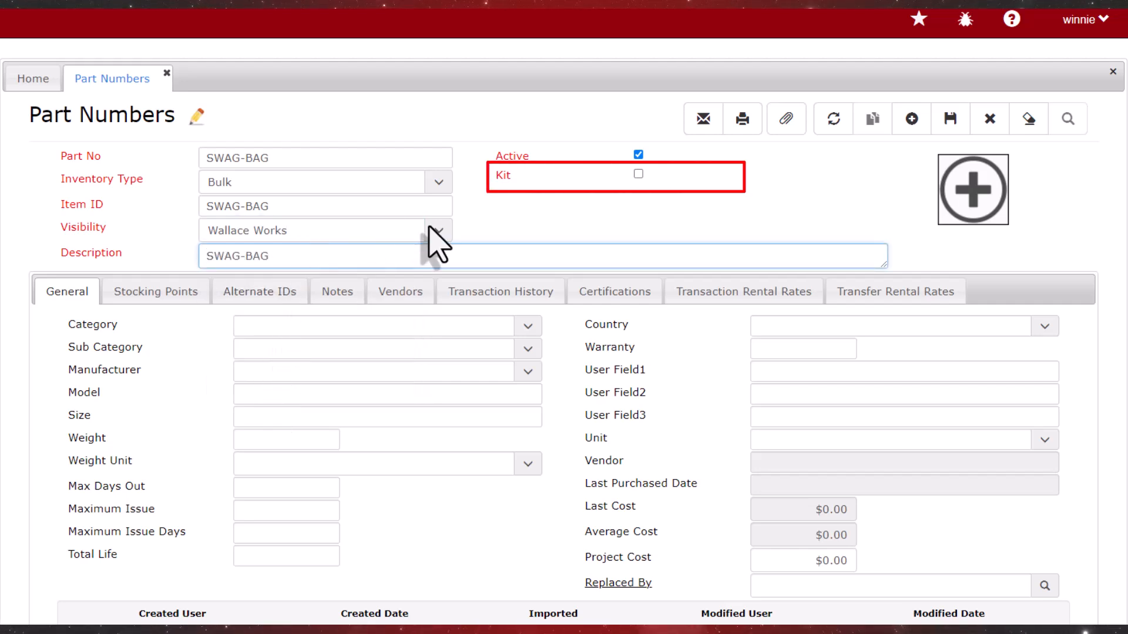
left_click(638, 175)
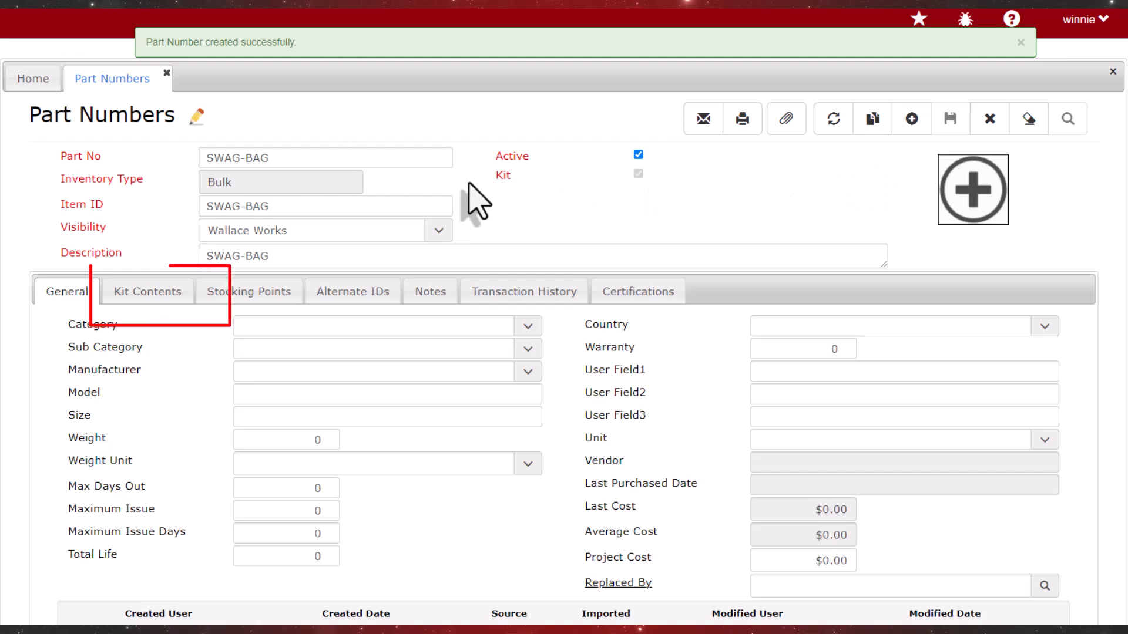
Look up "MAGNET" and add the branded telescopic magnetic pick-up tool SWAG-961 to the kit contents with required quantity 1
left_click(150, 297)
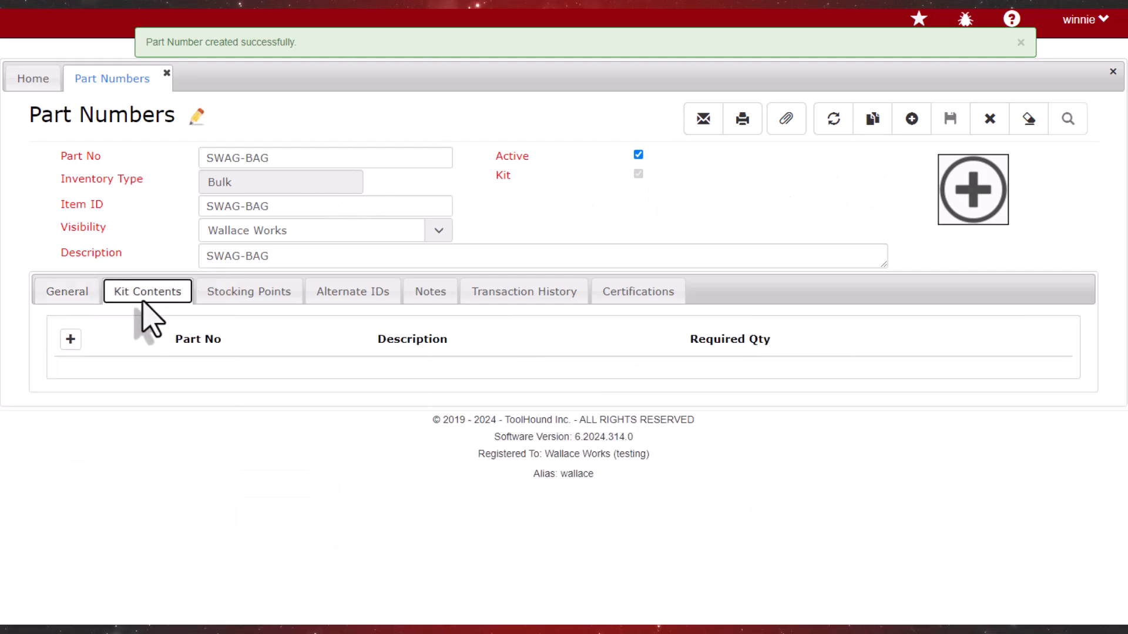
left_click(70, 340)
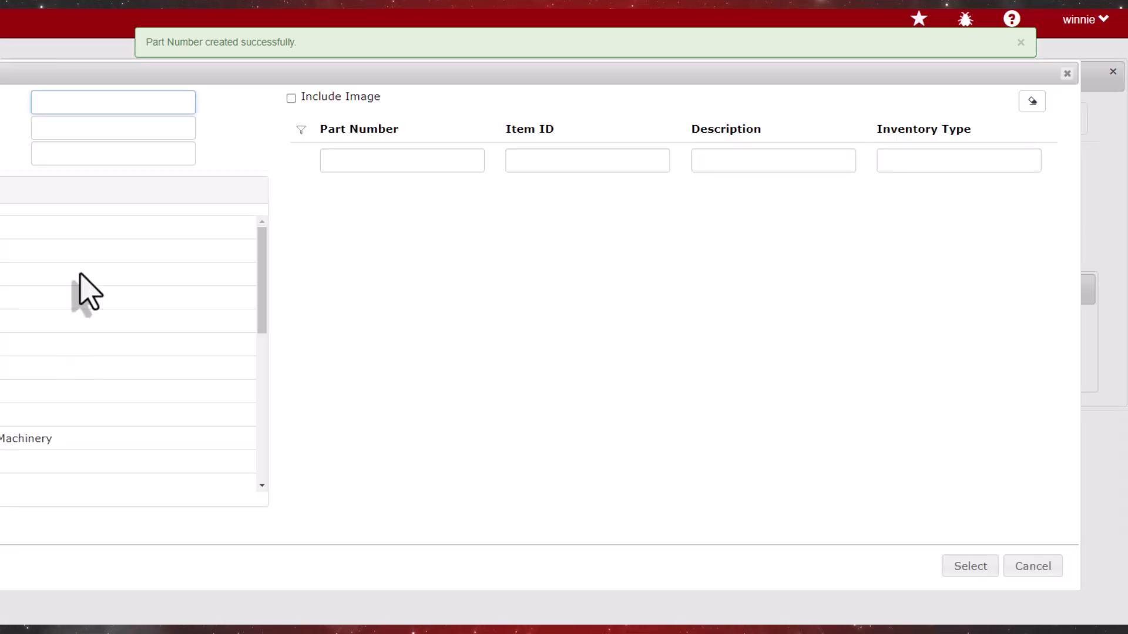
left_click_drag(135, 75, 257, 82)
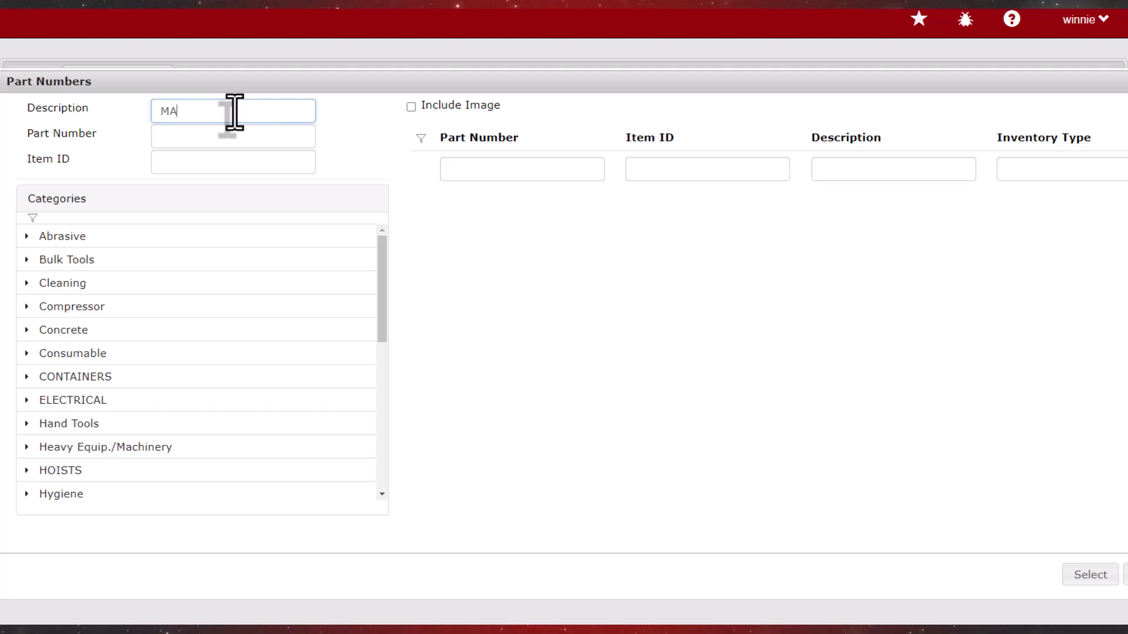
type("MAGNET")
key("Tab")
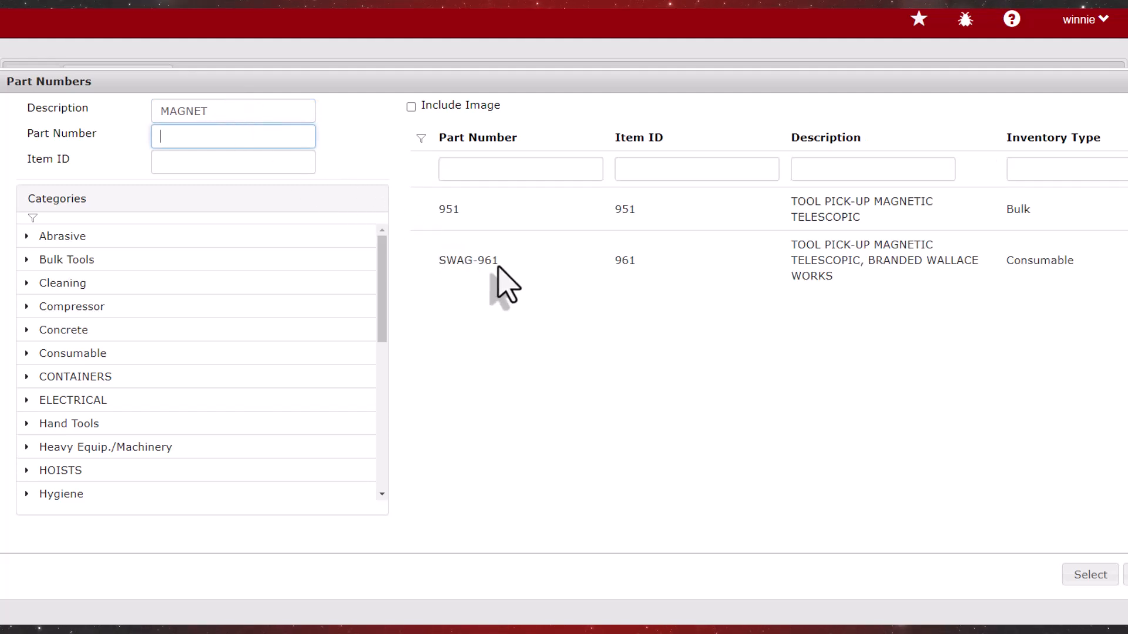
double_click(498, 267)
left_click(926, 379)
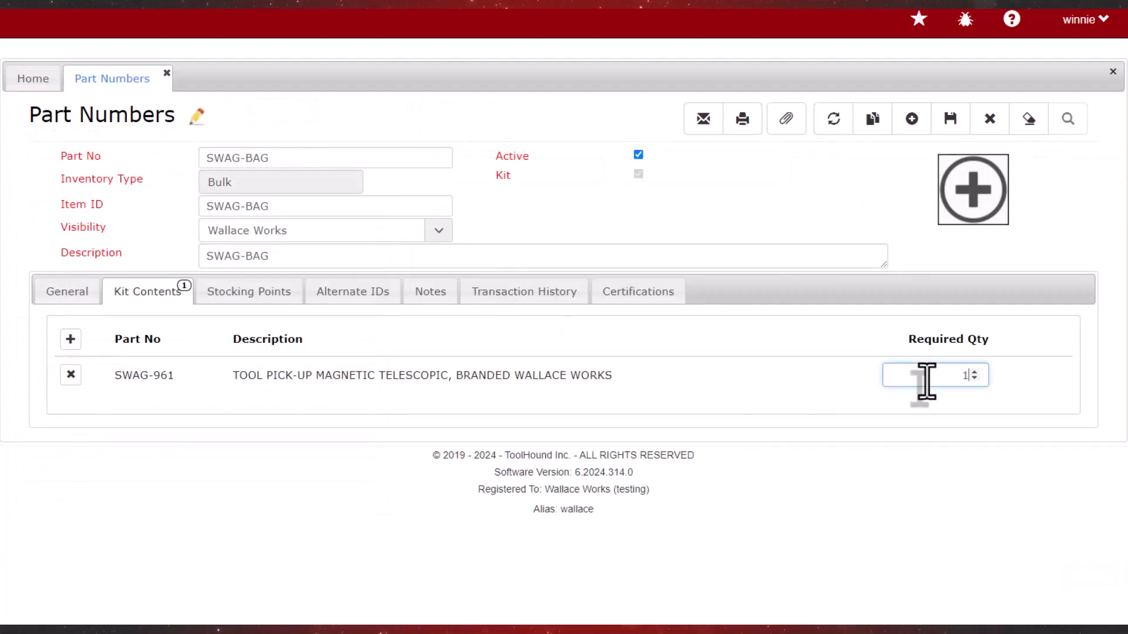
left_click(808, 500)
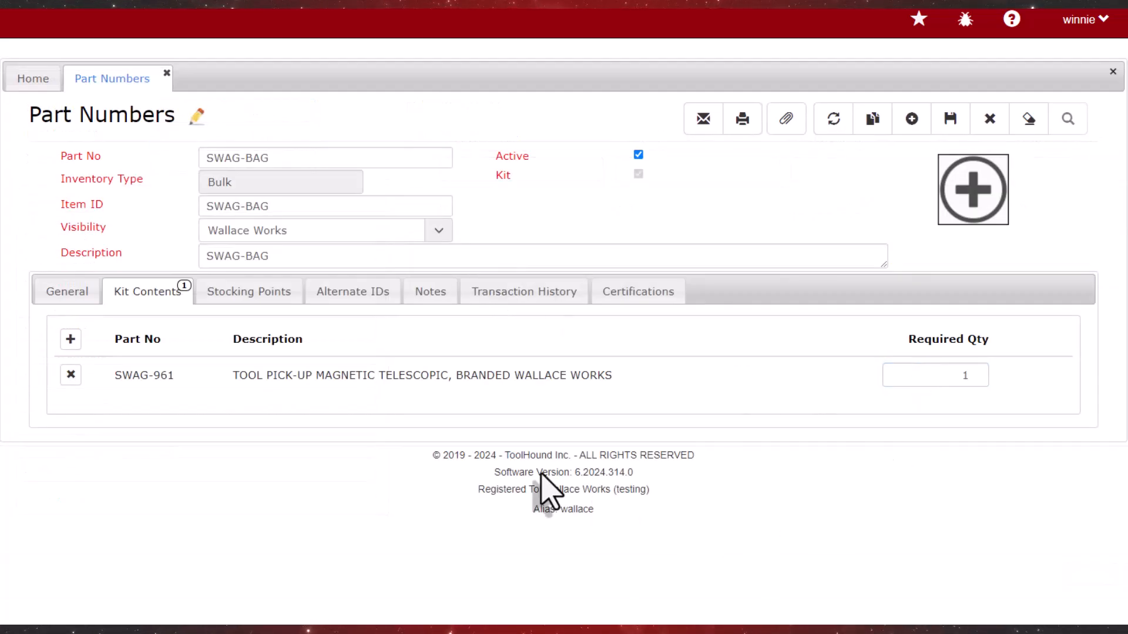
Look up "MULTI" and add the Leatherman Sidekick multi-tool SWAG-SDKCK to the kit contents with required quantity 1
left_click(71, 344)
left_click_drag(151, 68, 276, 121)
left_click(217, 139)
type("MULT")
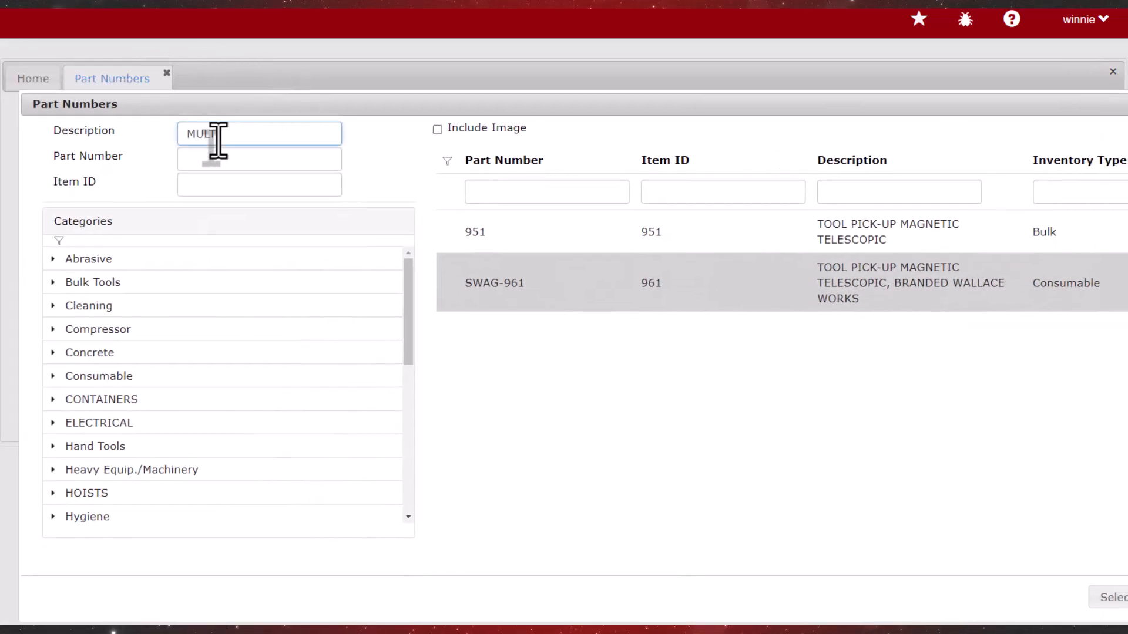
type("I")
key("Tab")
double_click(813, 241)
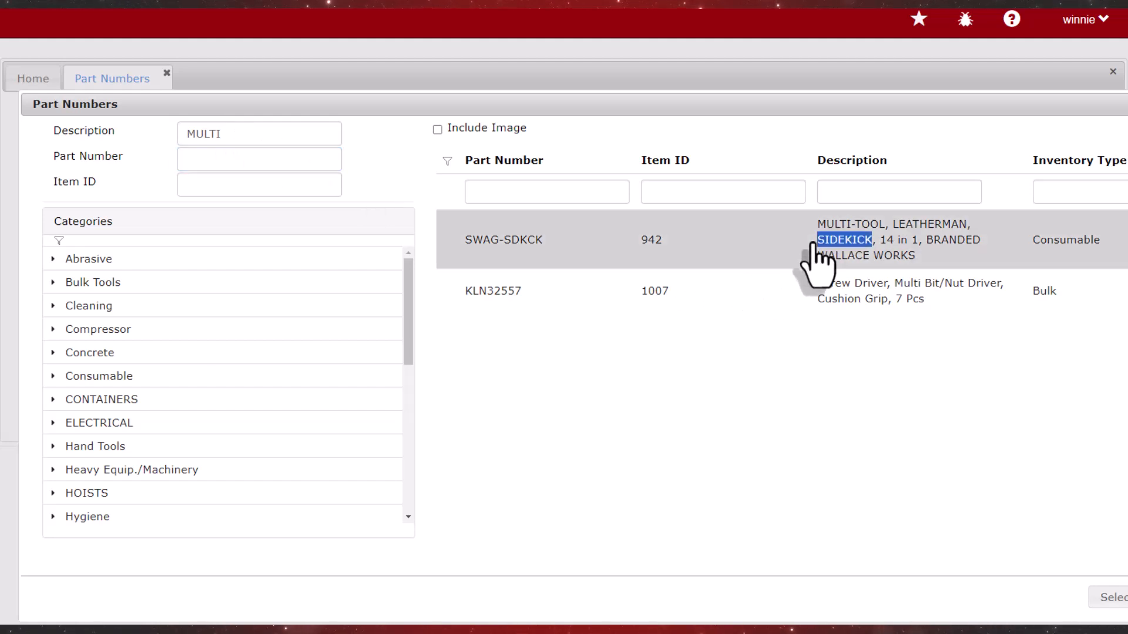
left_click(927, 416)
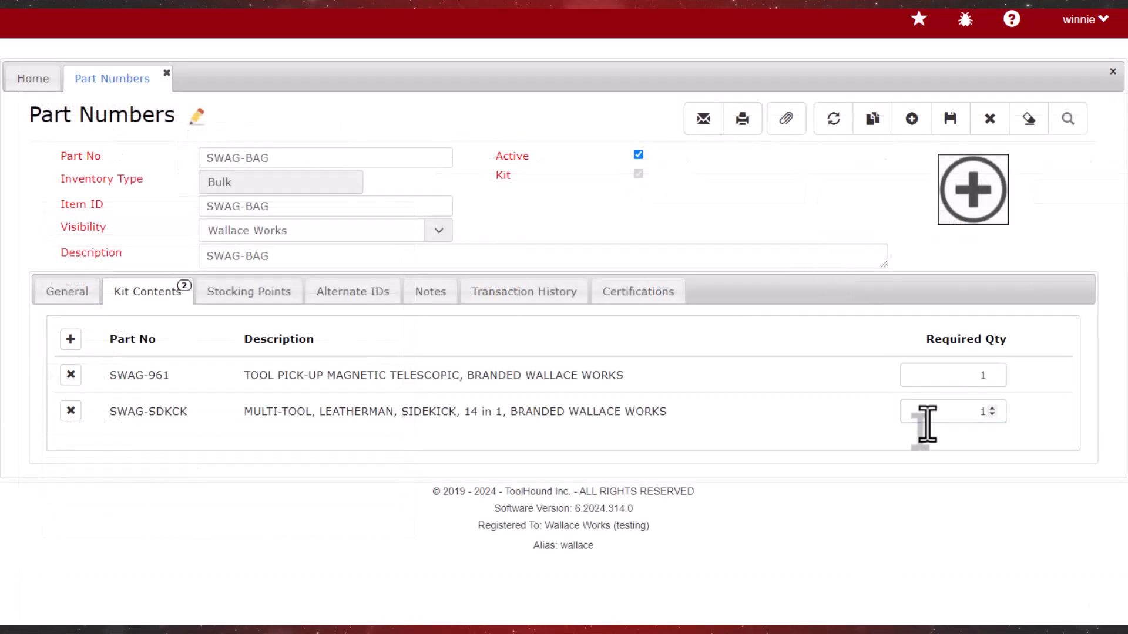
Look up "SPEAK" and add the DEWALT jobsite speaker SWAG-SWSPEAK to the kit contents with required quantity 1
left_click(70, 339)
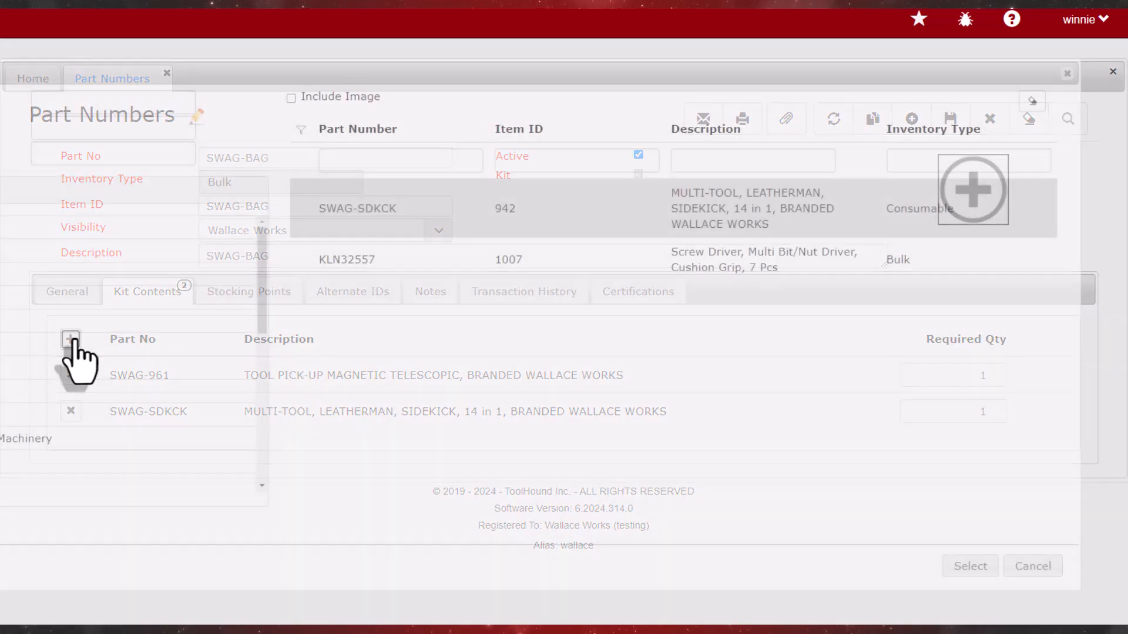
left_click_drag(189, 73, 331, 72)
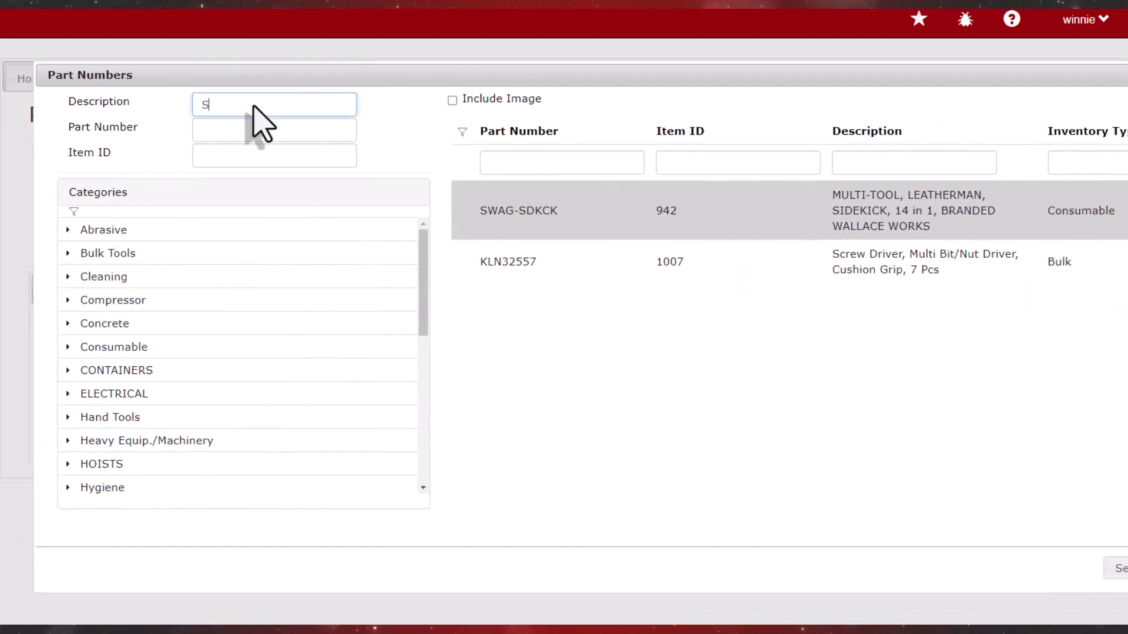
type("SPEAK")
key("Tab")
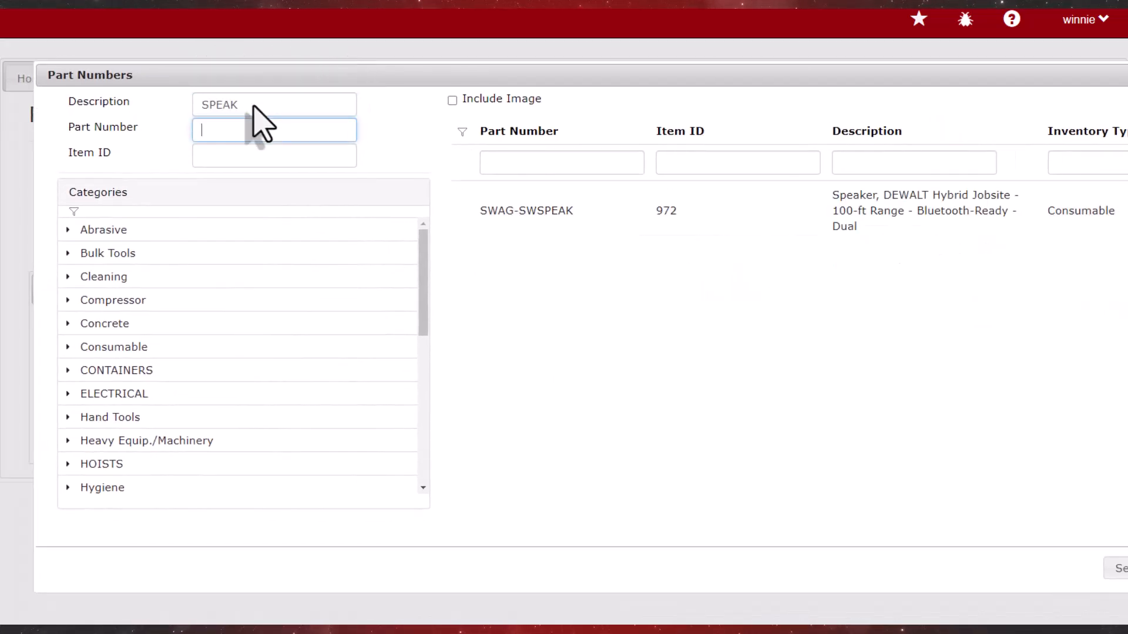
double_click(594, 232)
left_click(945, 447)
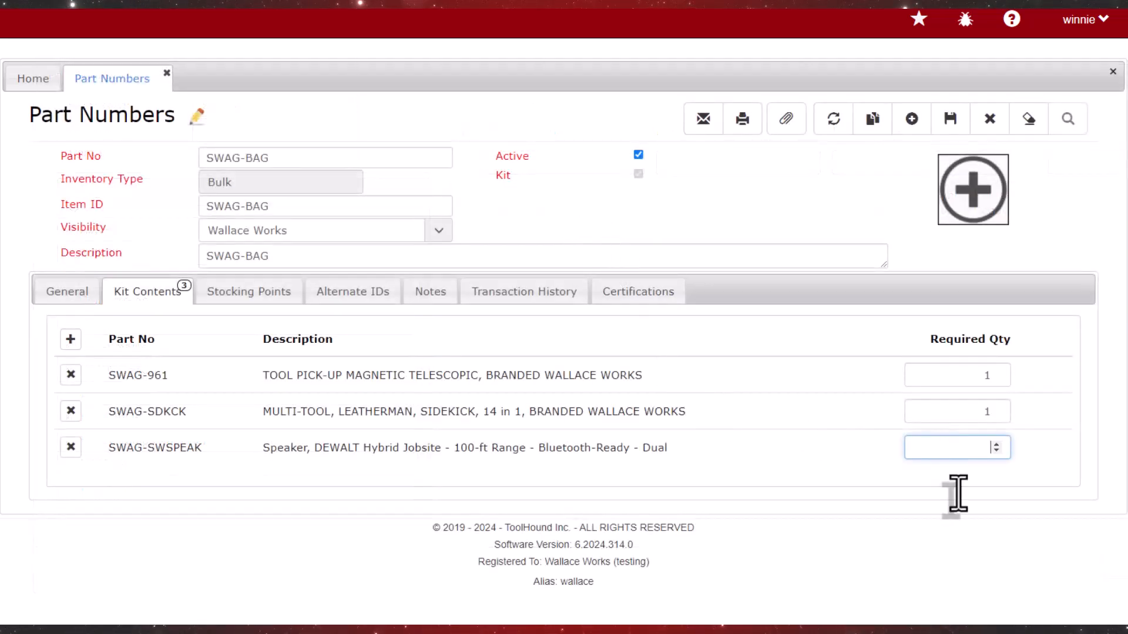
Look up "CONTR", add the nylon contractor bag 952 to the kit contents with required quantity 1, and save the part
left_click(71, 339)
left_click_drag(202, 70, 265, 93)
left_click(223, 104)
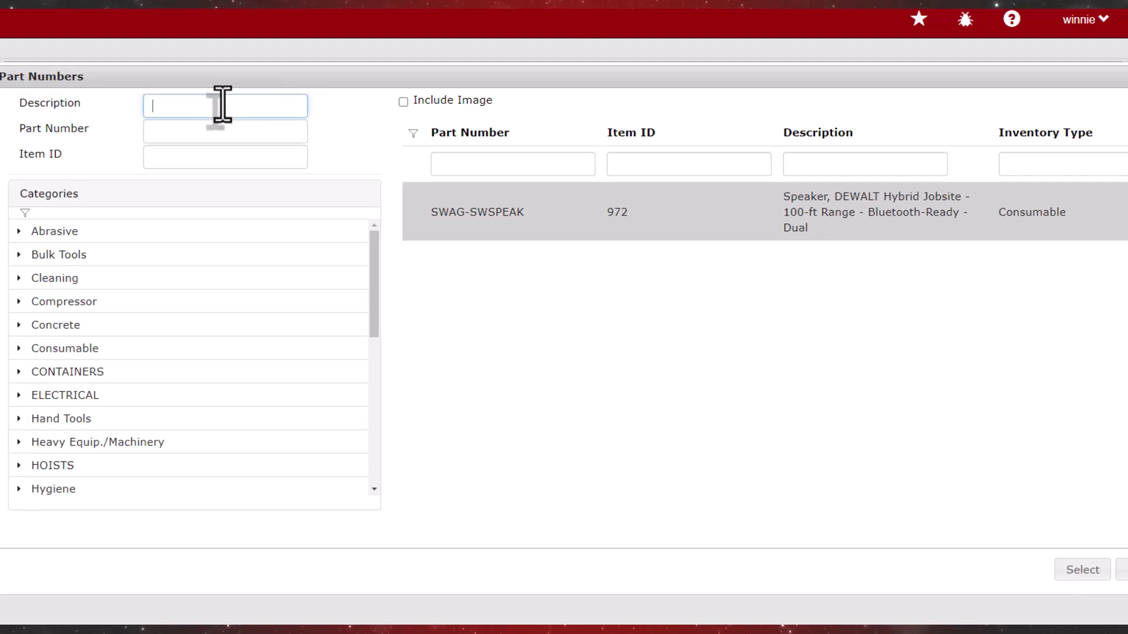
type("CONTR")
key("Tab")
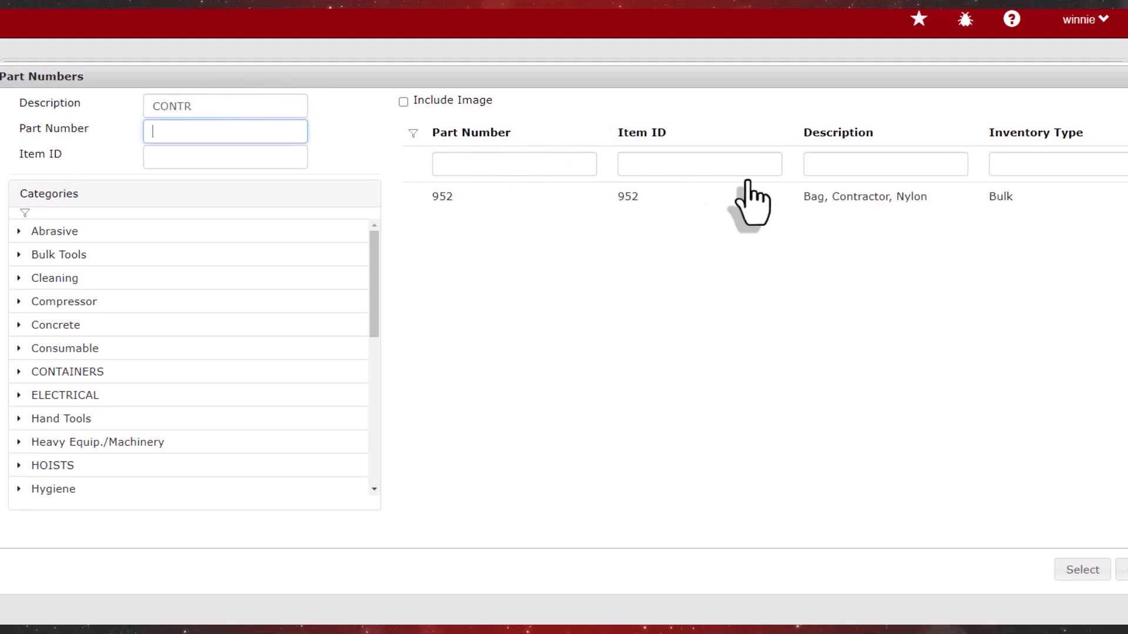
double_click(840, 197)
left_click(928, 483)
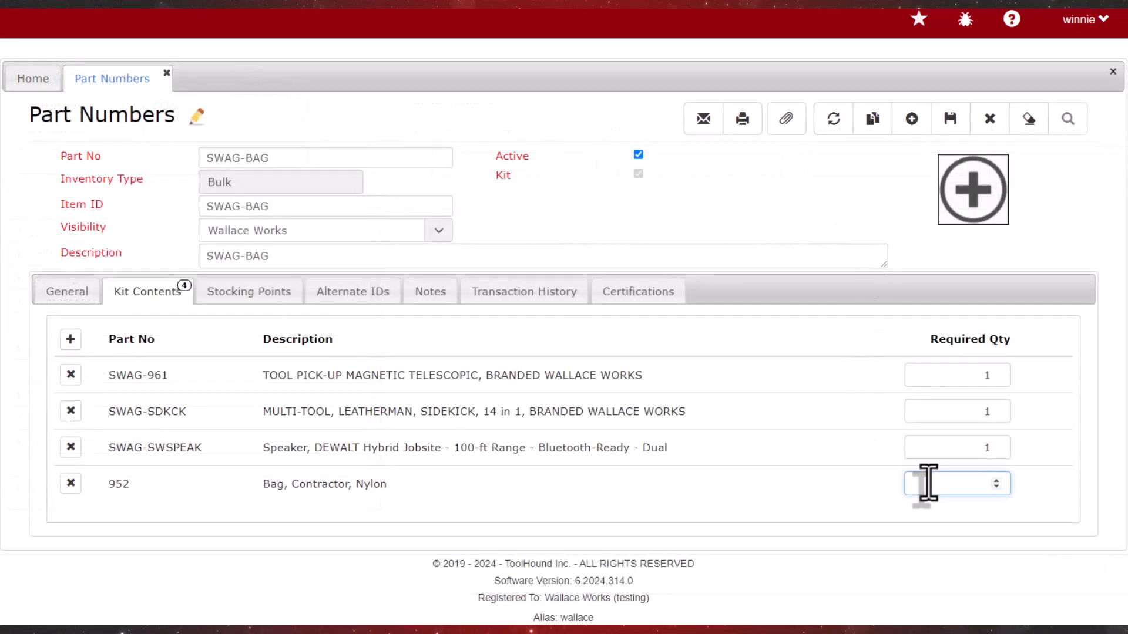
left_click(950, 119)
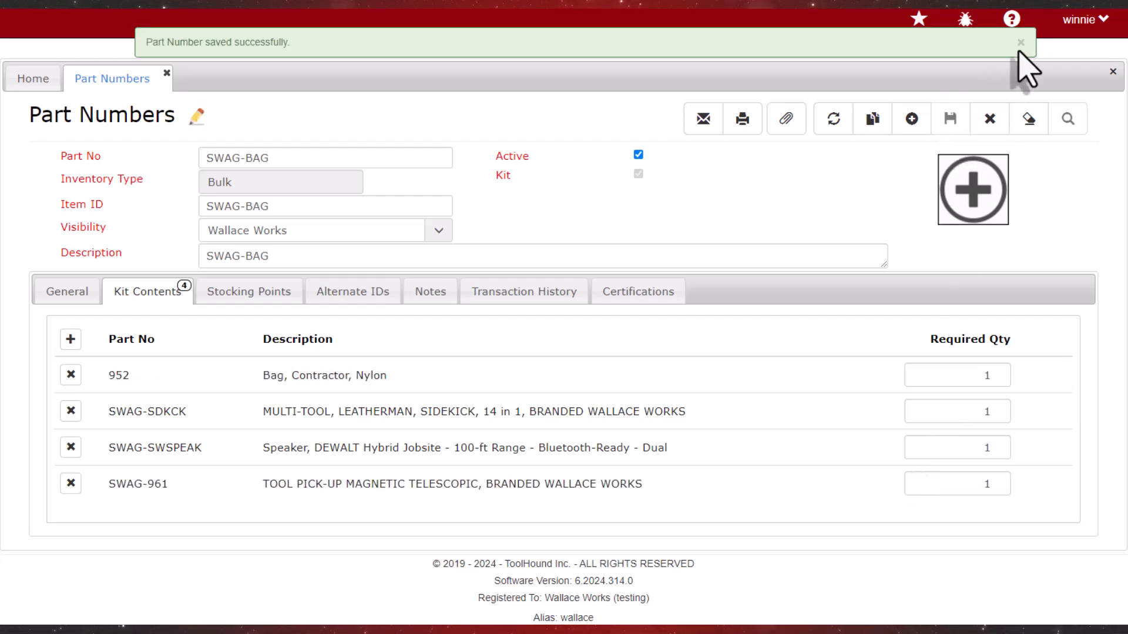
left_click(1020, 44)
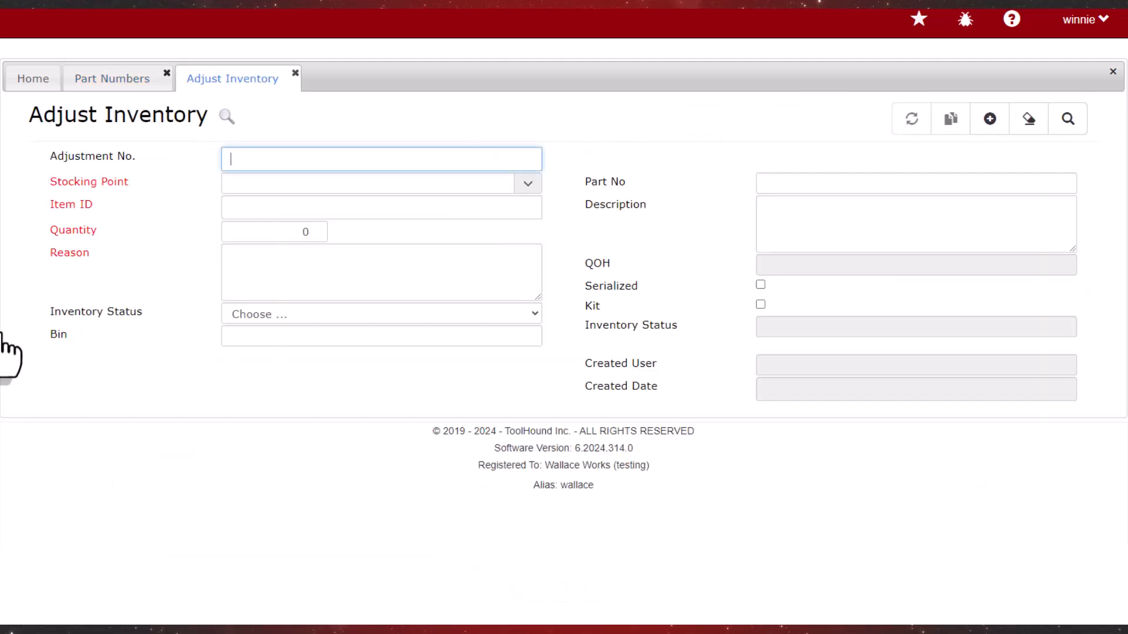
Create a new inventory adjustment for item SWAG-BAG at the Main stocking point
left_click(990, 120)
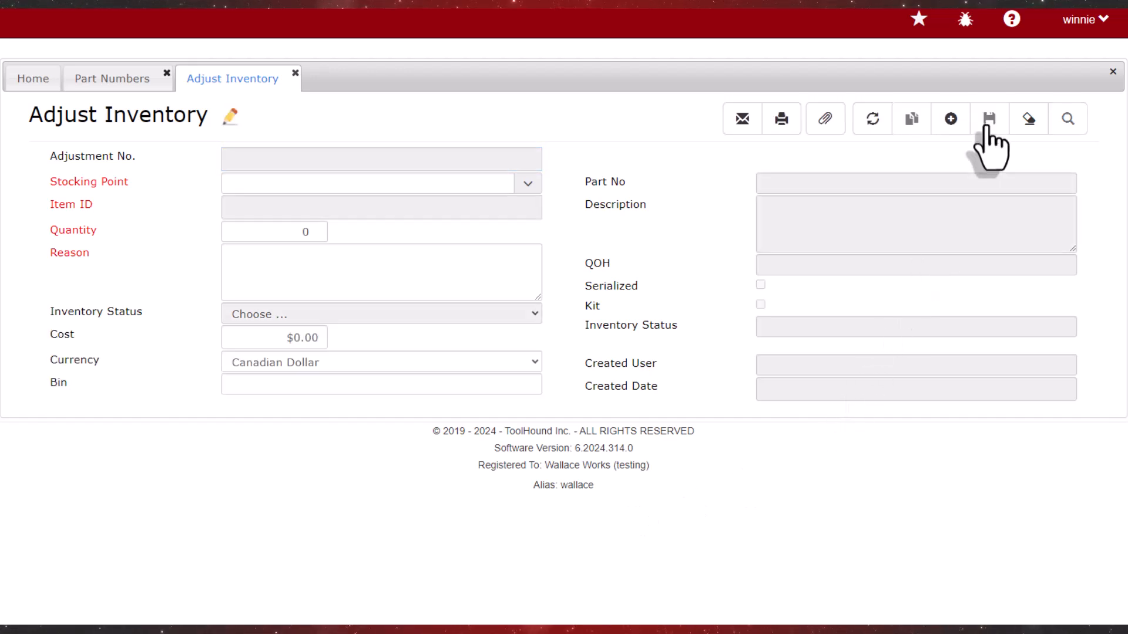
left_click(505, 184)
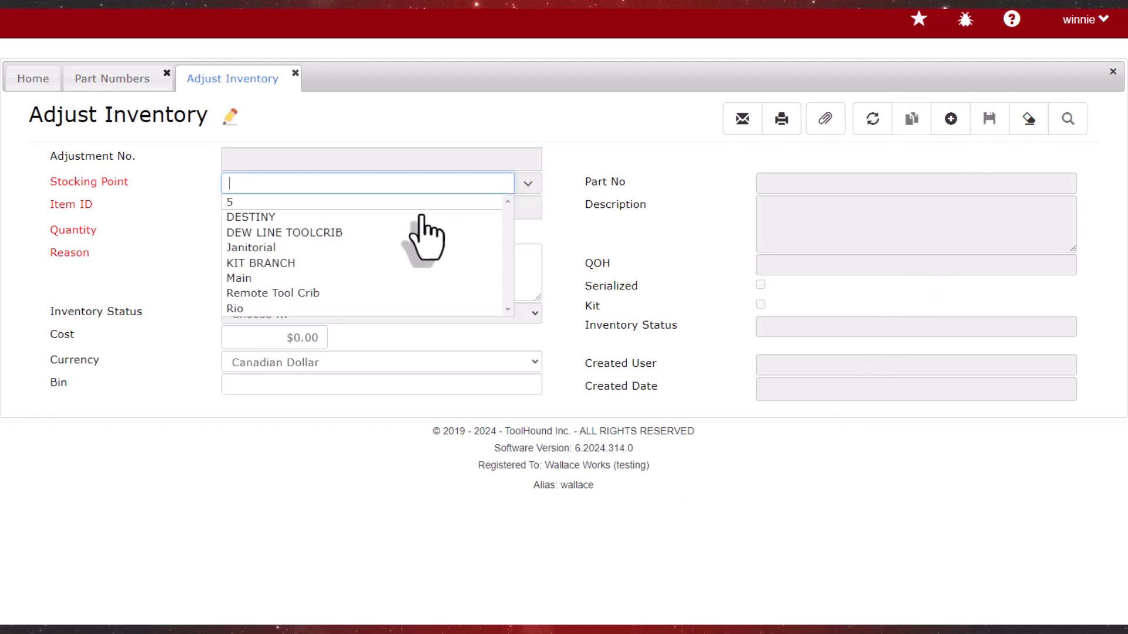
left_click(238, 278)
left_click(360, 206)
type("SWAG-B")
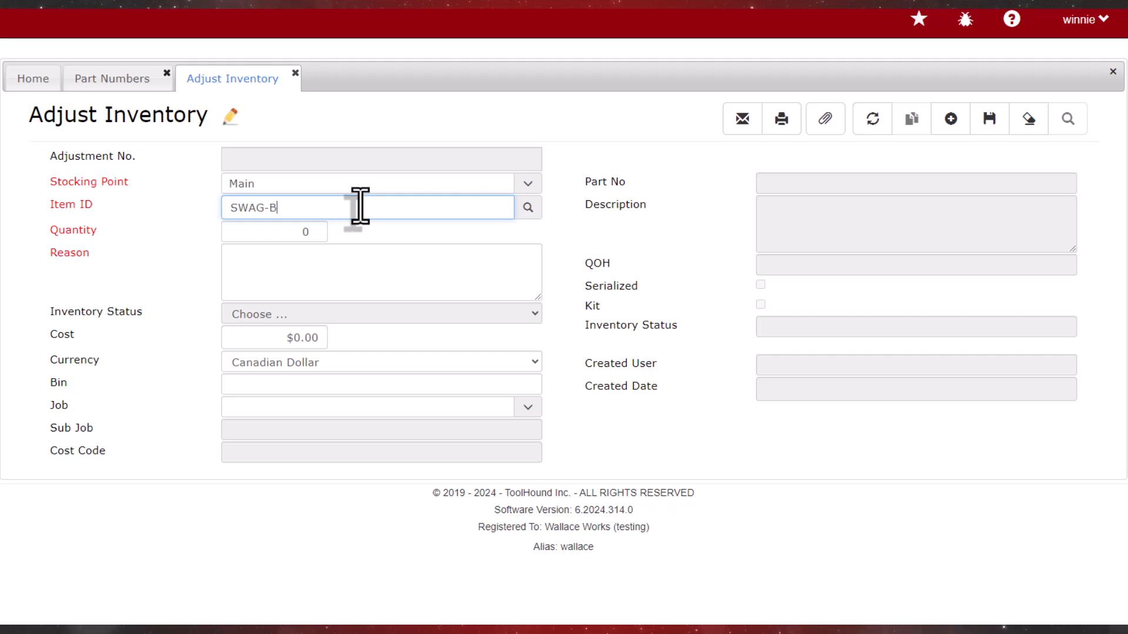
type("AG")
Set the adjustment quantity to 5, enter the reason GIVE AWAY and save the adjustment
key("Tab")
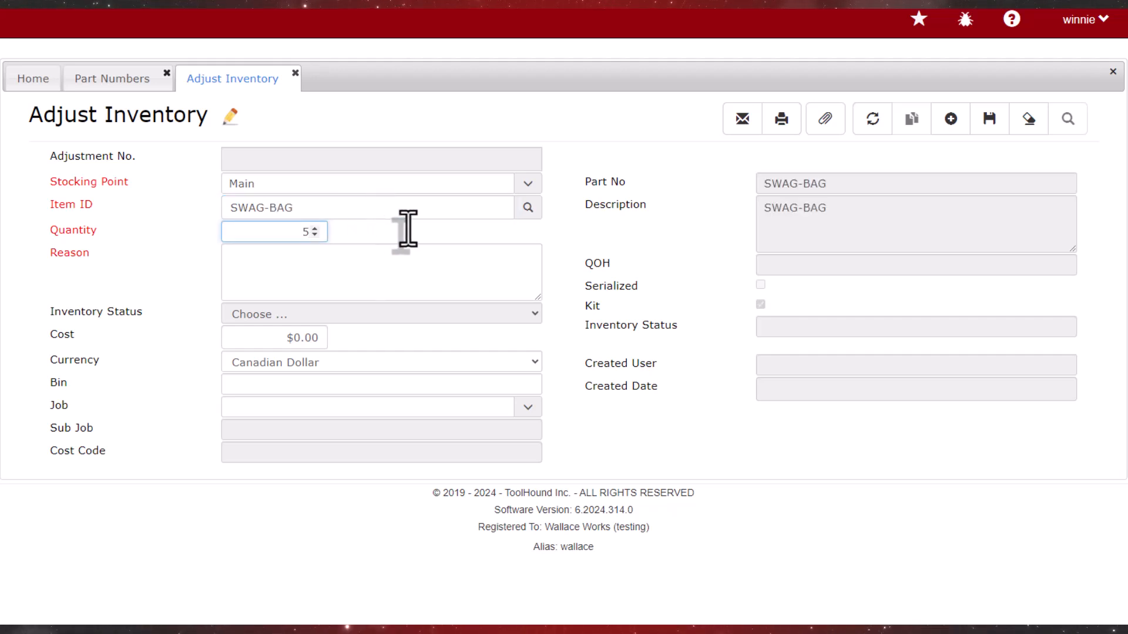
key("Tab")
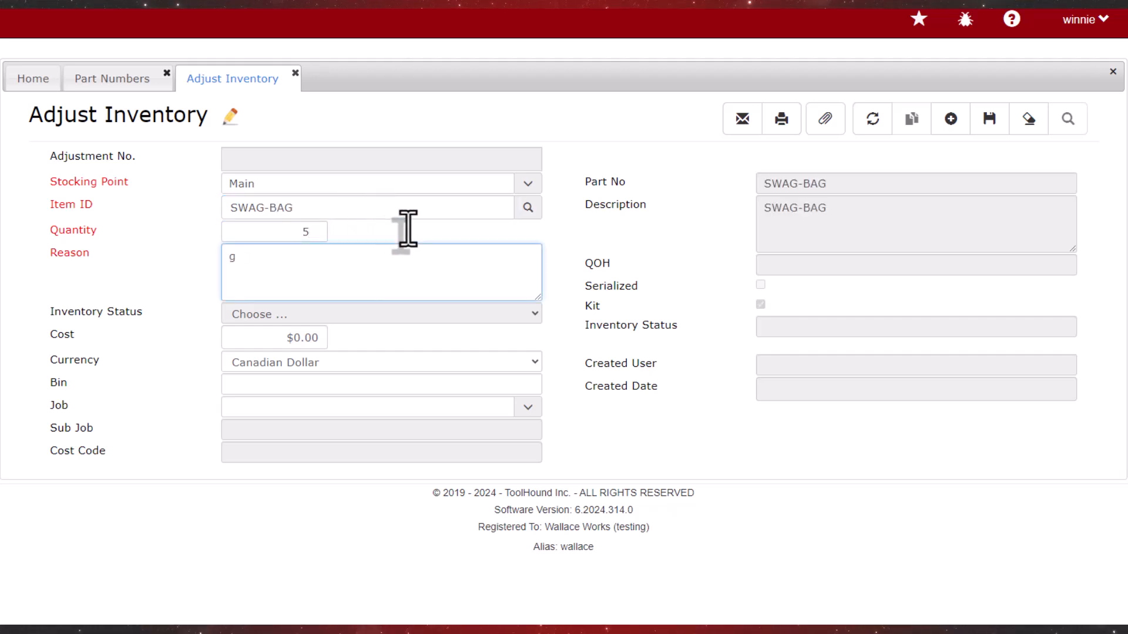
key("Tab")
key("Tab")
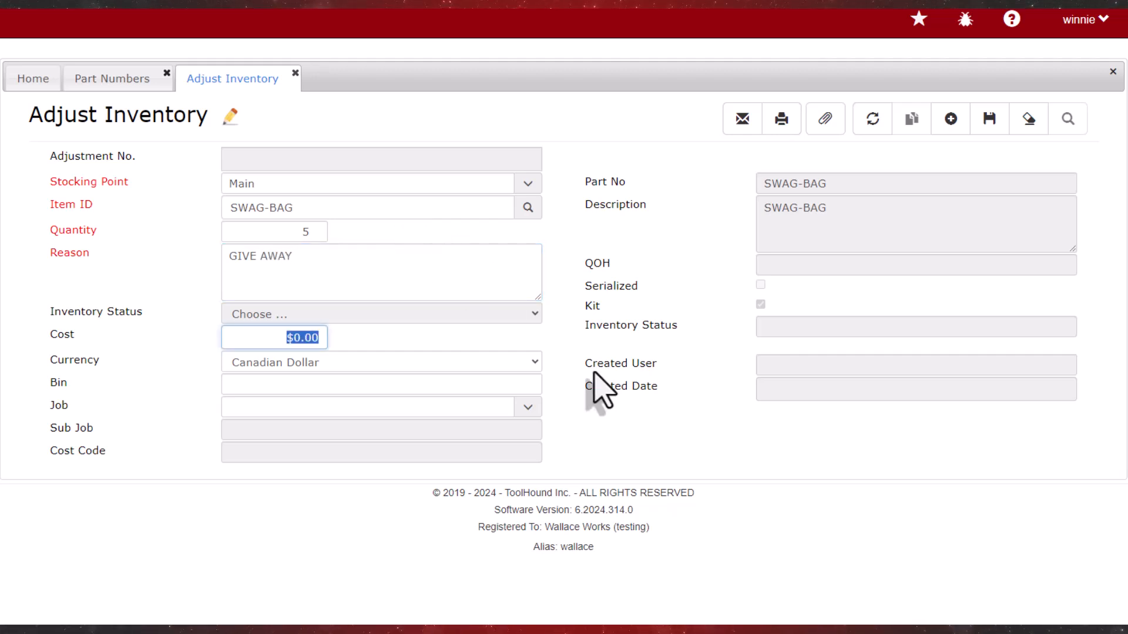
left_click(991, 120)
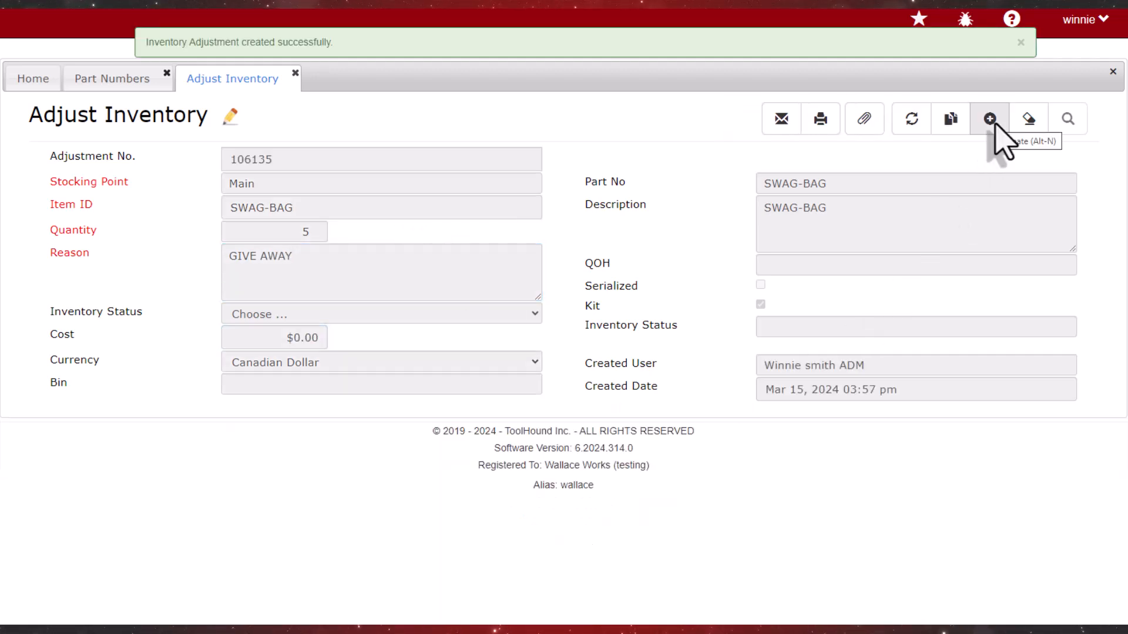
left_click(1021, 43)
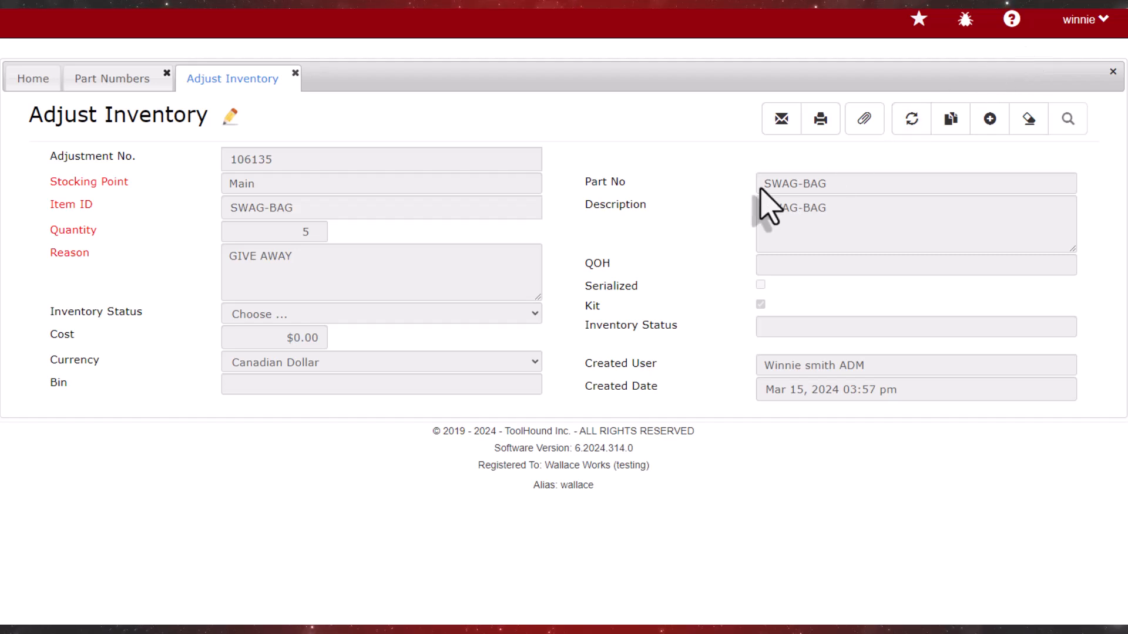
Return to the SWAG-BAG part record and check its stocking point quantities and kit contents
left_click(107, 78)
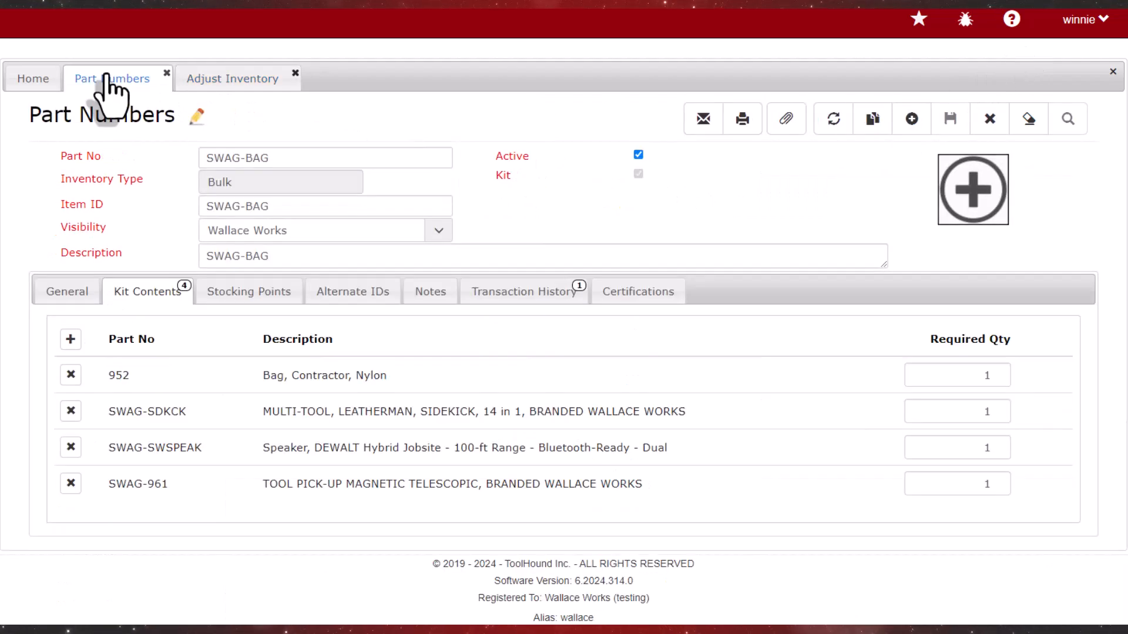
left_click(240, 293)
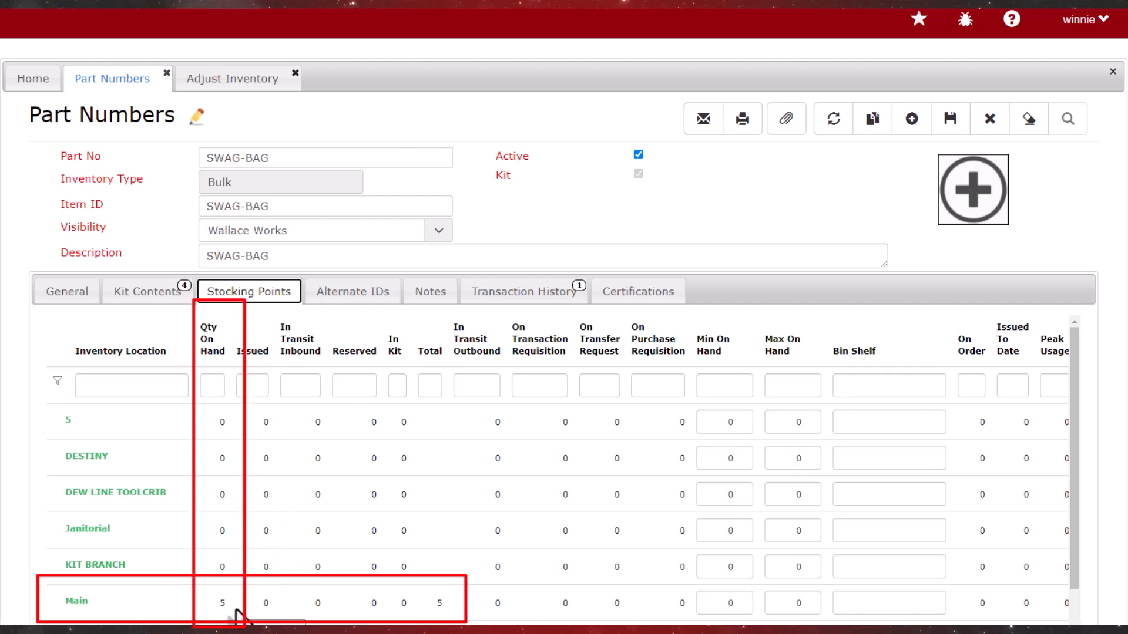
left_click(152, 292)
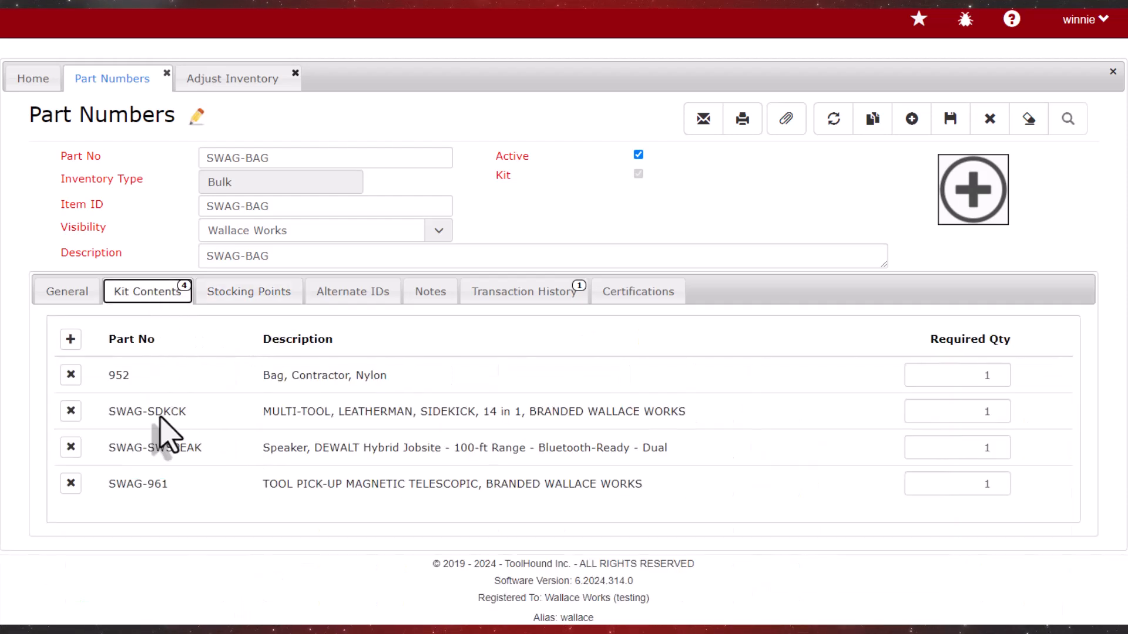
Copy part number SWAG-SDKCK from the kit contents, clear the form, find that part and view its stocking point quantities
left_click_drag(187, 414, 112, 413)
key("ctrl+c")
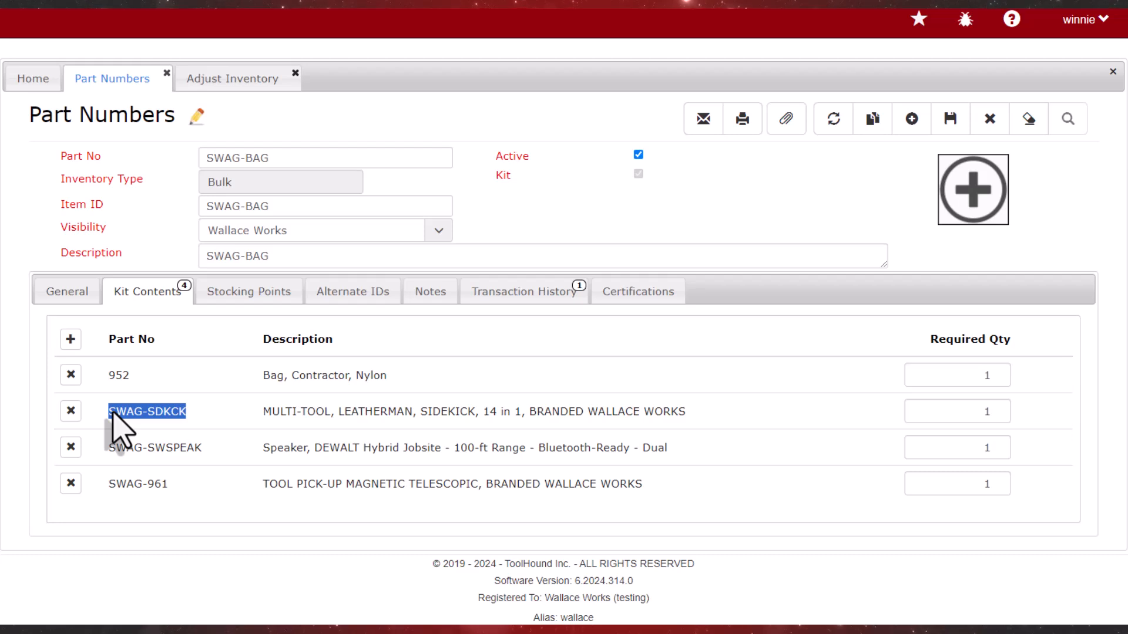
left_click(1028, 119)
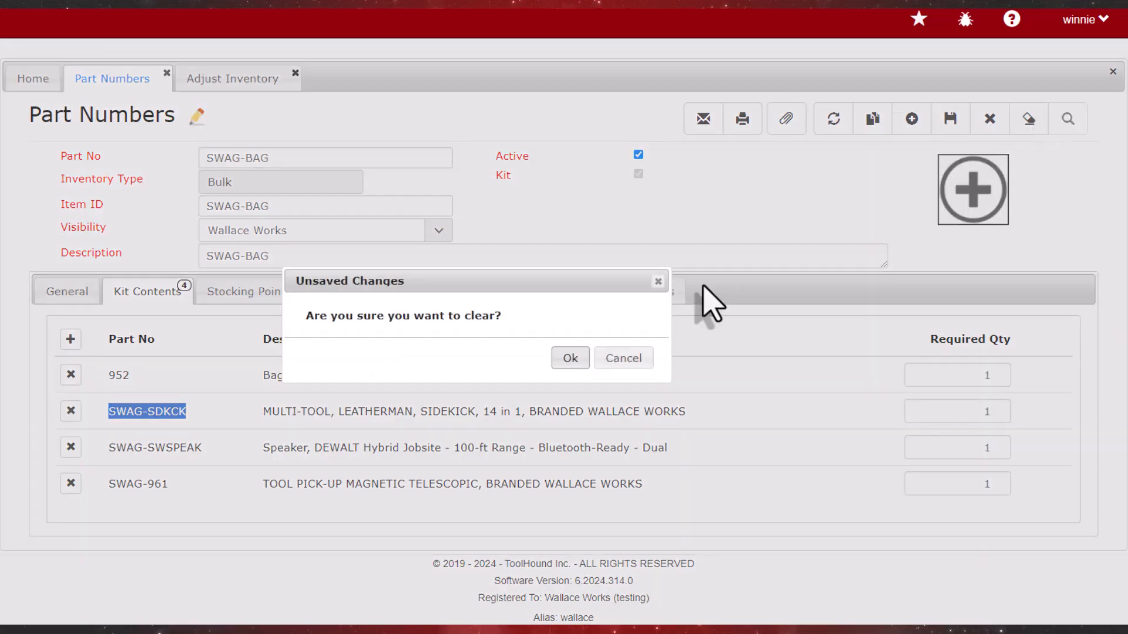
left_click(567, 360)
left_click(279, 157)
key("ctrl+v")
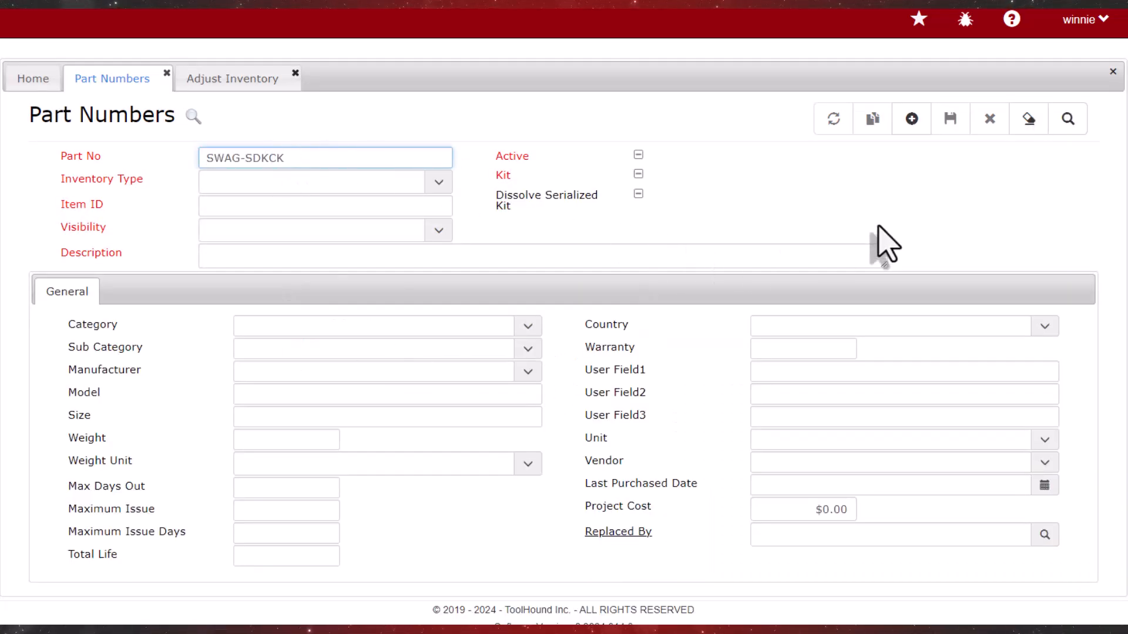
left_click(1068, 118)
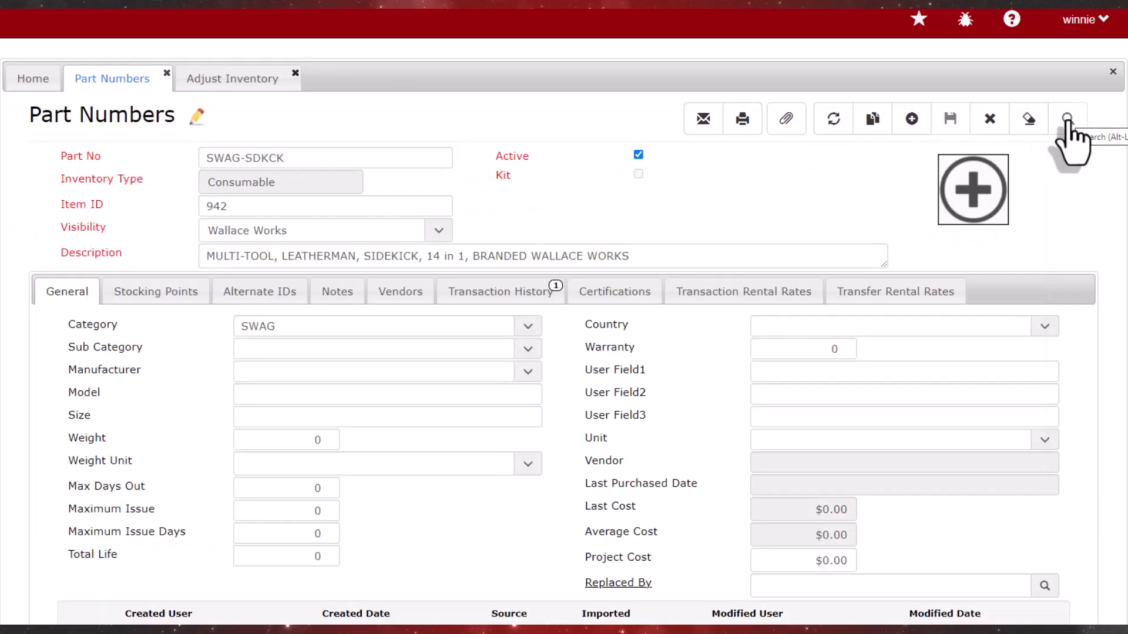
left_click(173, 295)
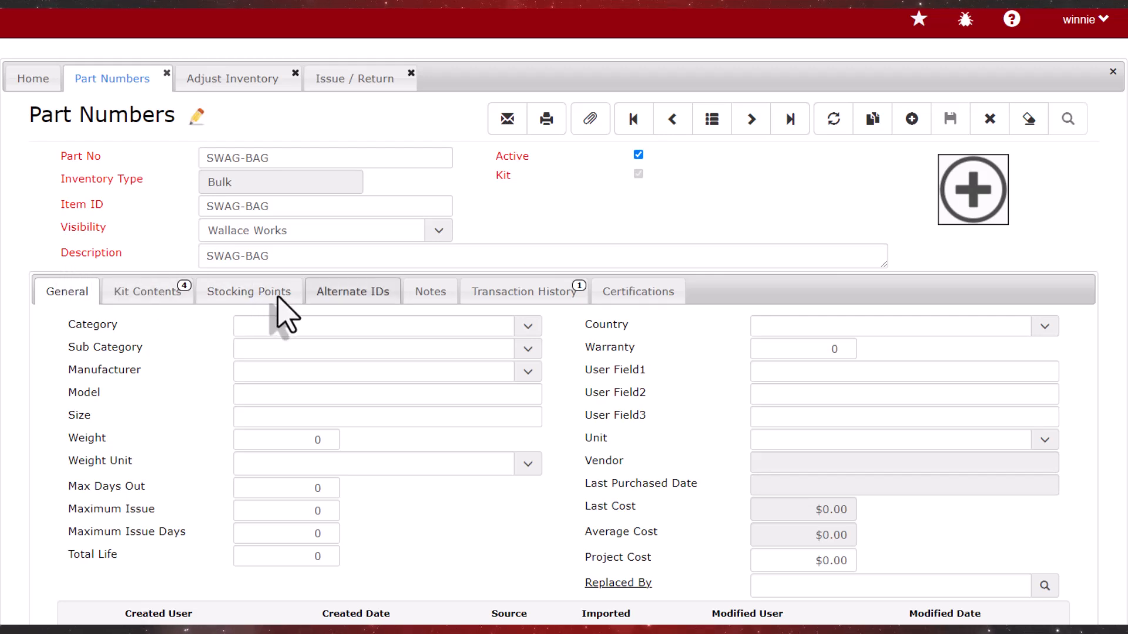
Review the stocking points and kit contents of SWAG-BAG, and clear the part form
left_click(279, 293)
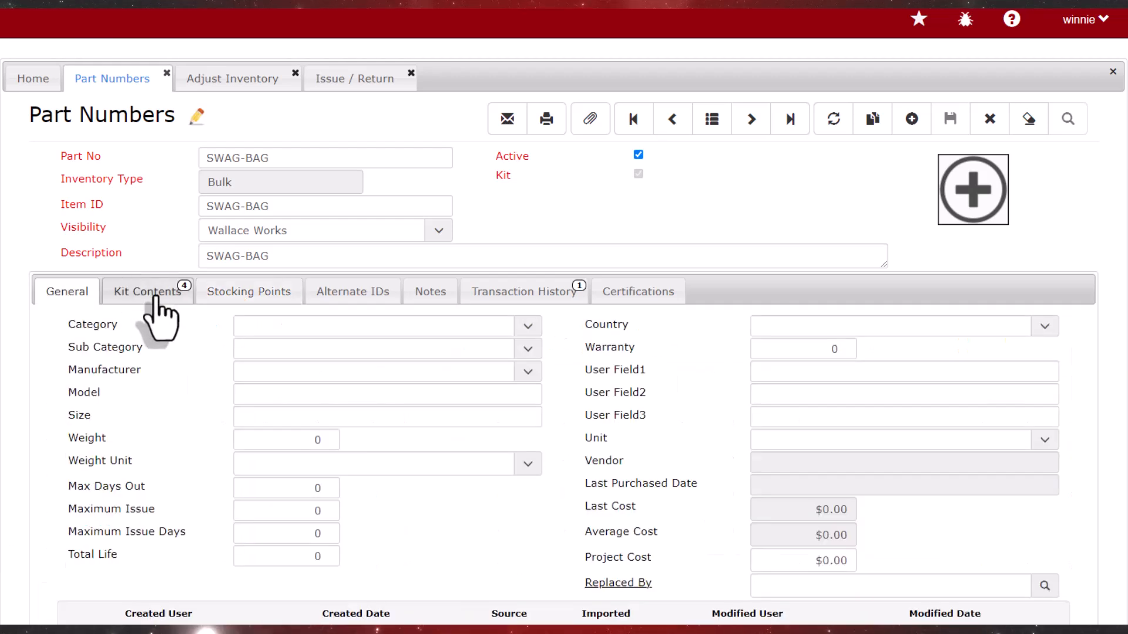
left_click(156, 297)
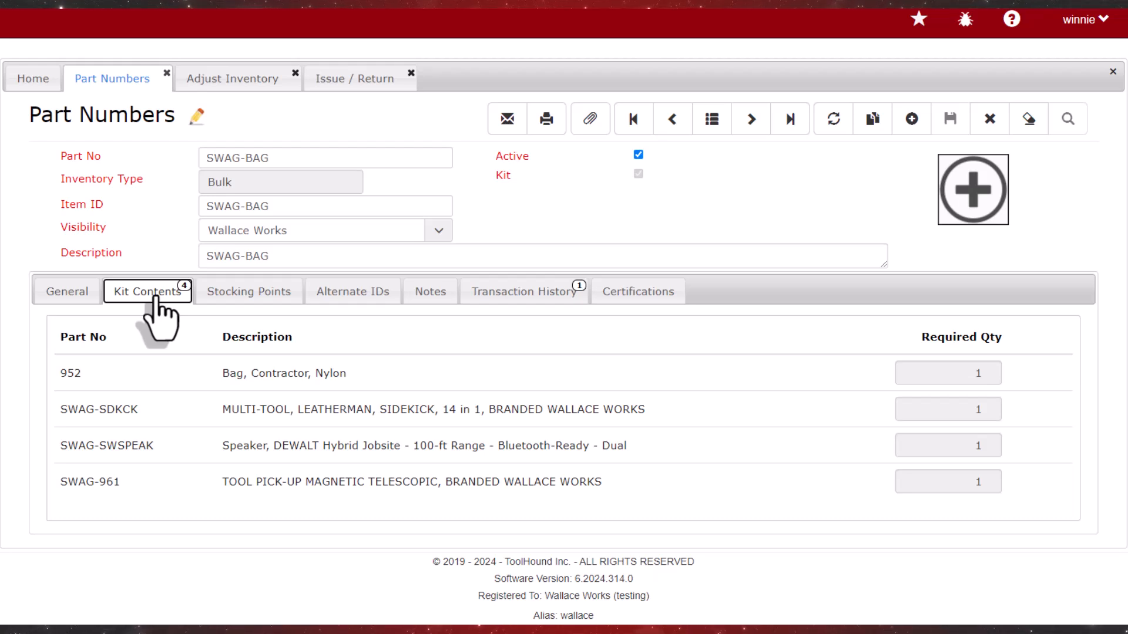
left_click(1032, 128)
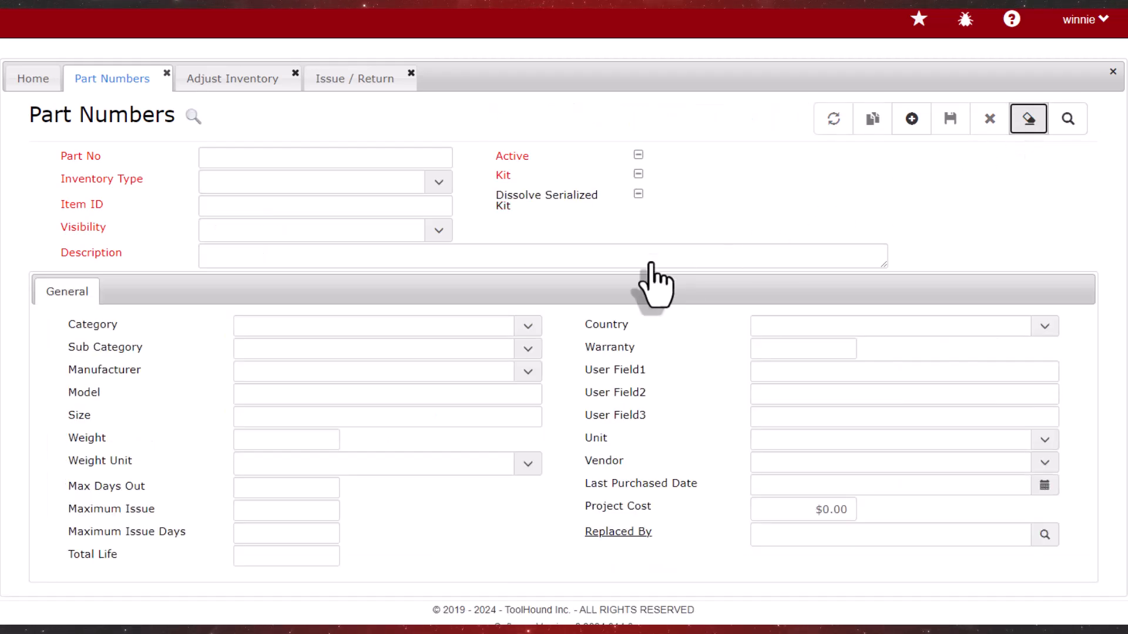
Search part numbers for "SWAG", open the Leatherman multi-tool SWAG-SDKCK and examine its stocking point quantities
left_click(246, 162)
type("SWAG")
left_click(1068, 120)
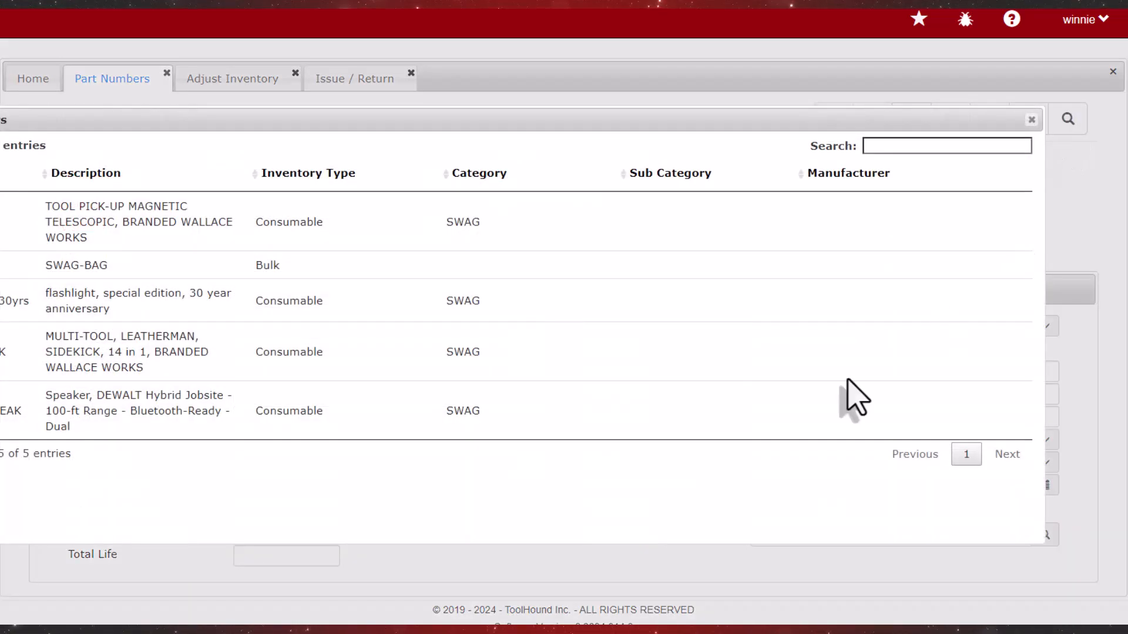
left_click(114, 367)
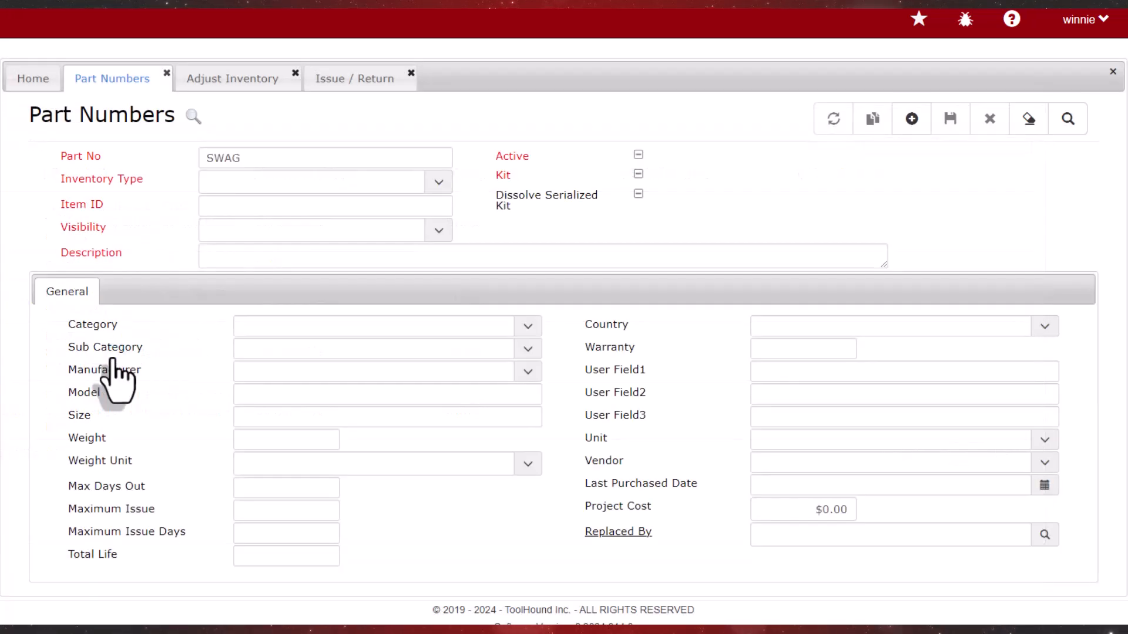
left_click(154, 292)
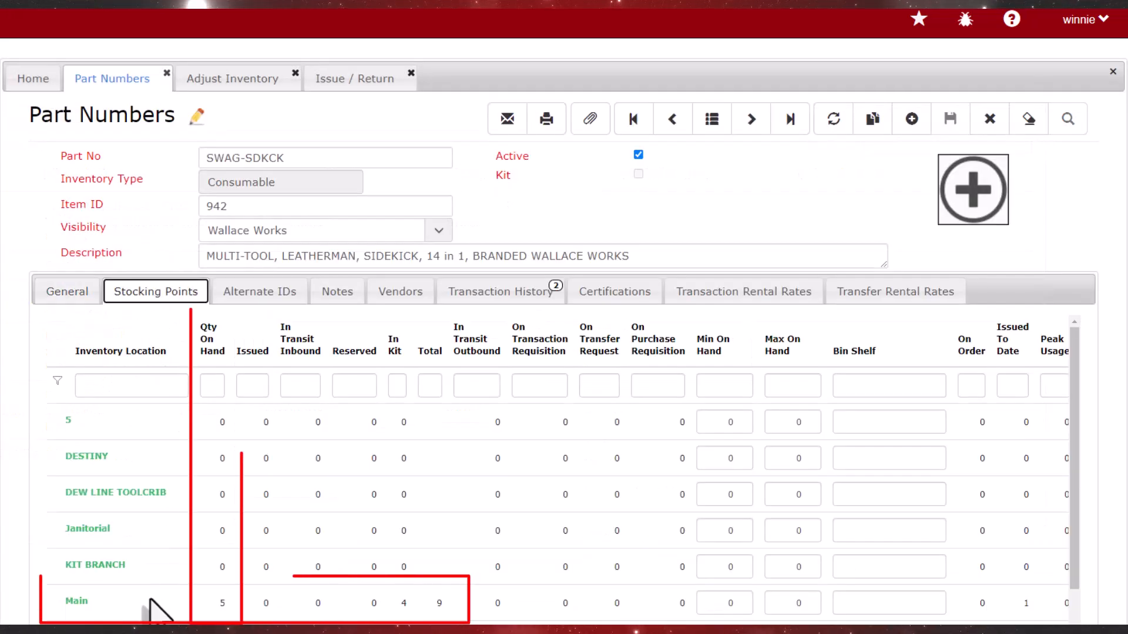